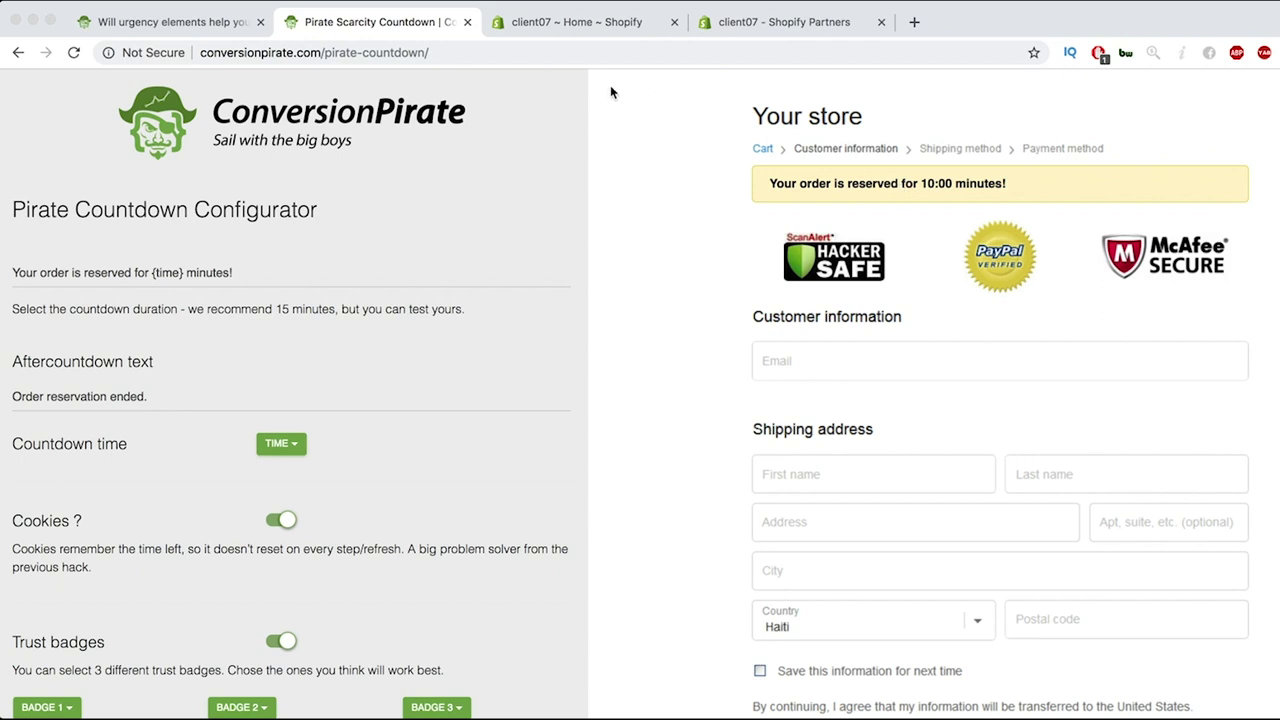
Replace 'Your order is reserved' at the start of the message with 'Use code 'save5' for 5% off in the next'
{"action": "left_click", "coordinate": [255, 274]}
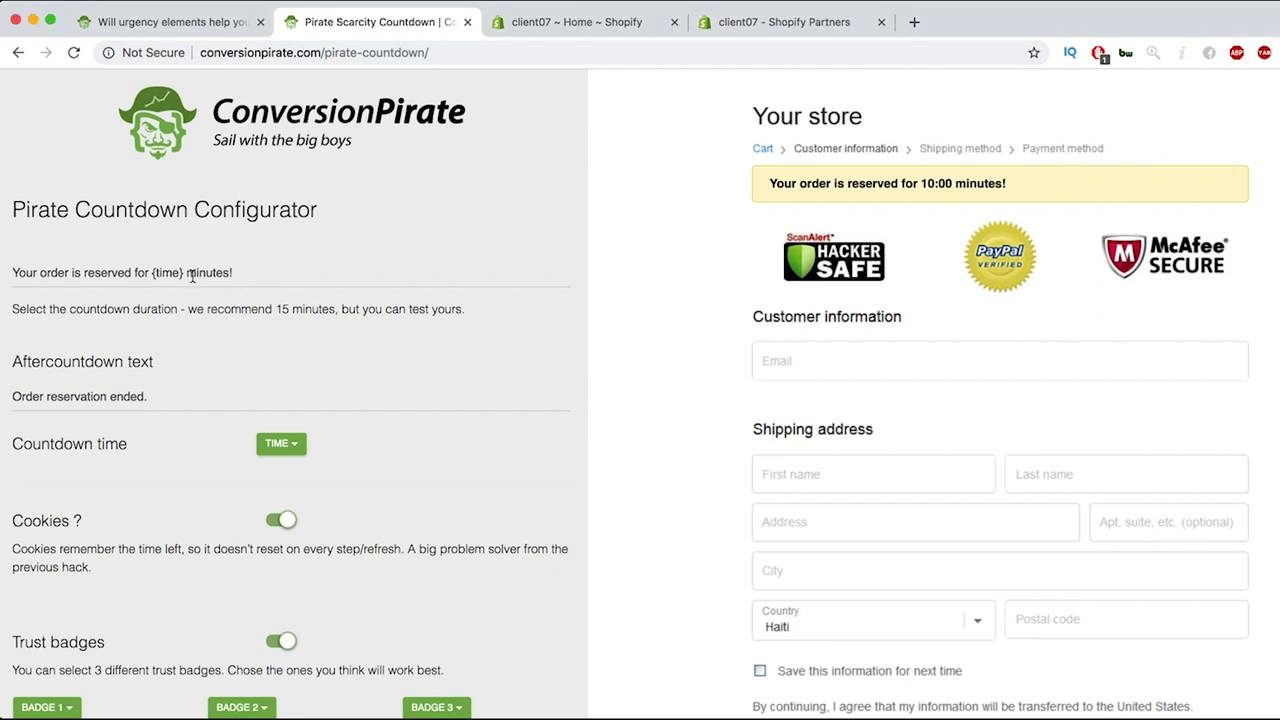
{"action": "left_click", "coordinate": [191, 274]}
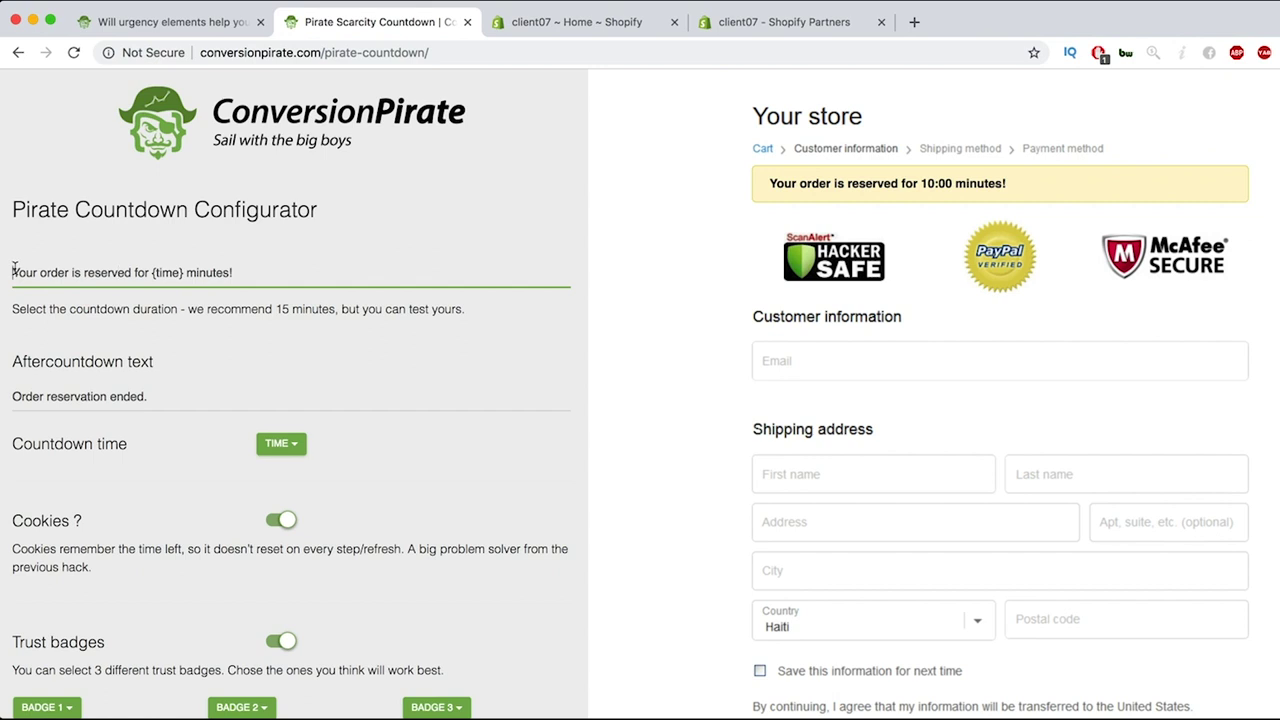
{"action": "left_click_drag", "start_coordinate": [9, 272], "coordinate": [133, 272]}
{"action": "type", "text": "Use code 'save"}
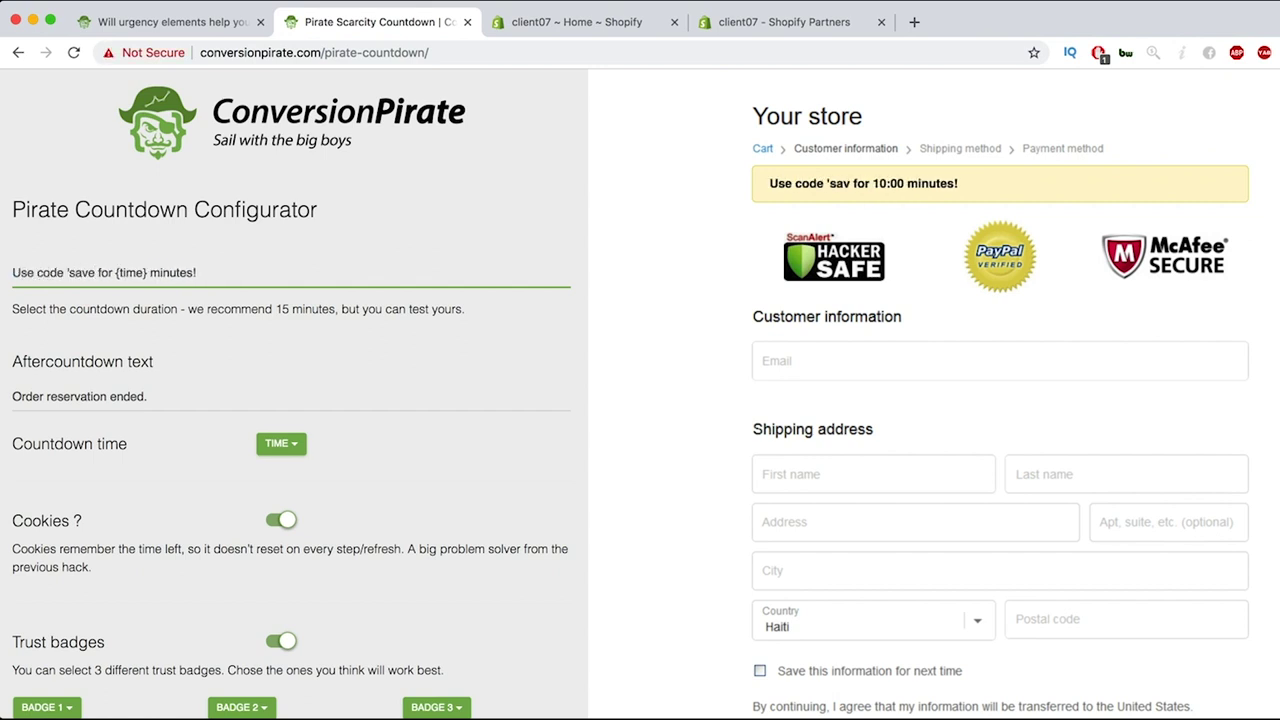
{"action": "type", "text": "5"}
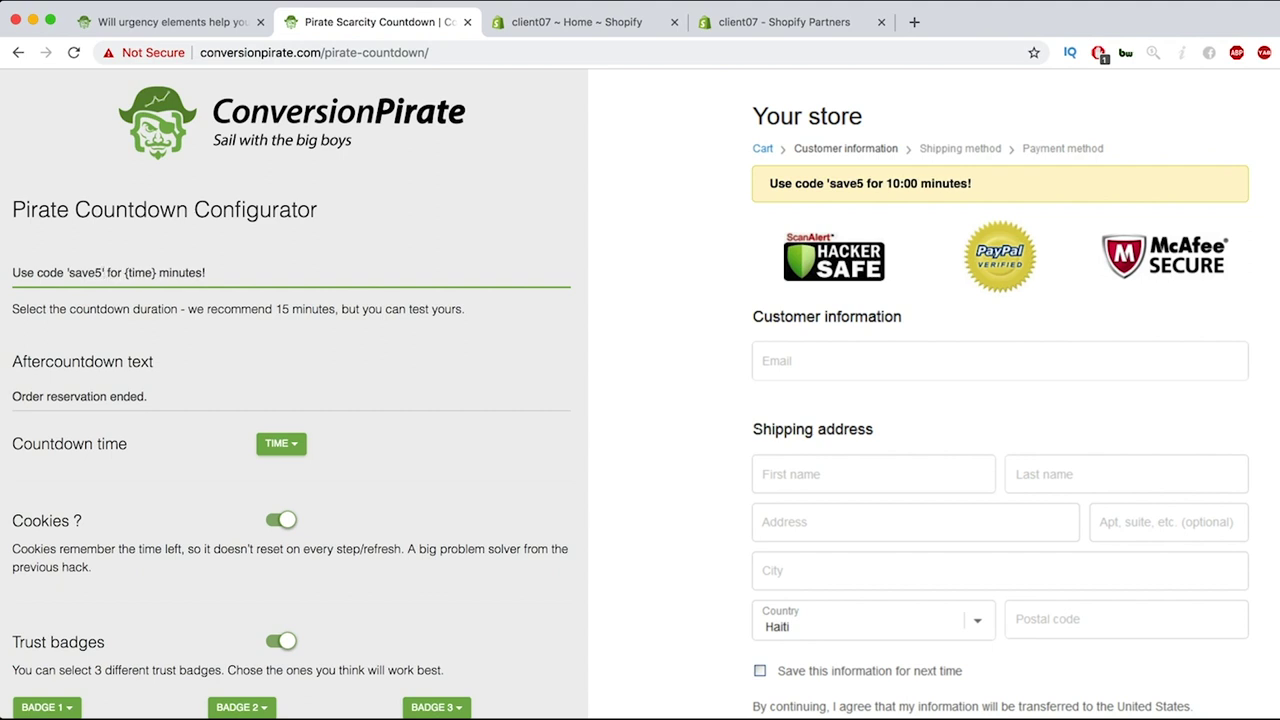
{"action": "type", "text": "' for 5% off"}
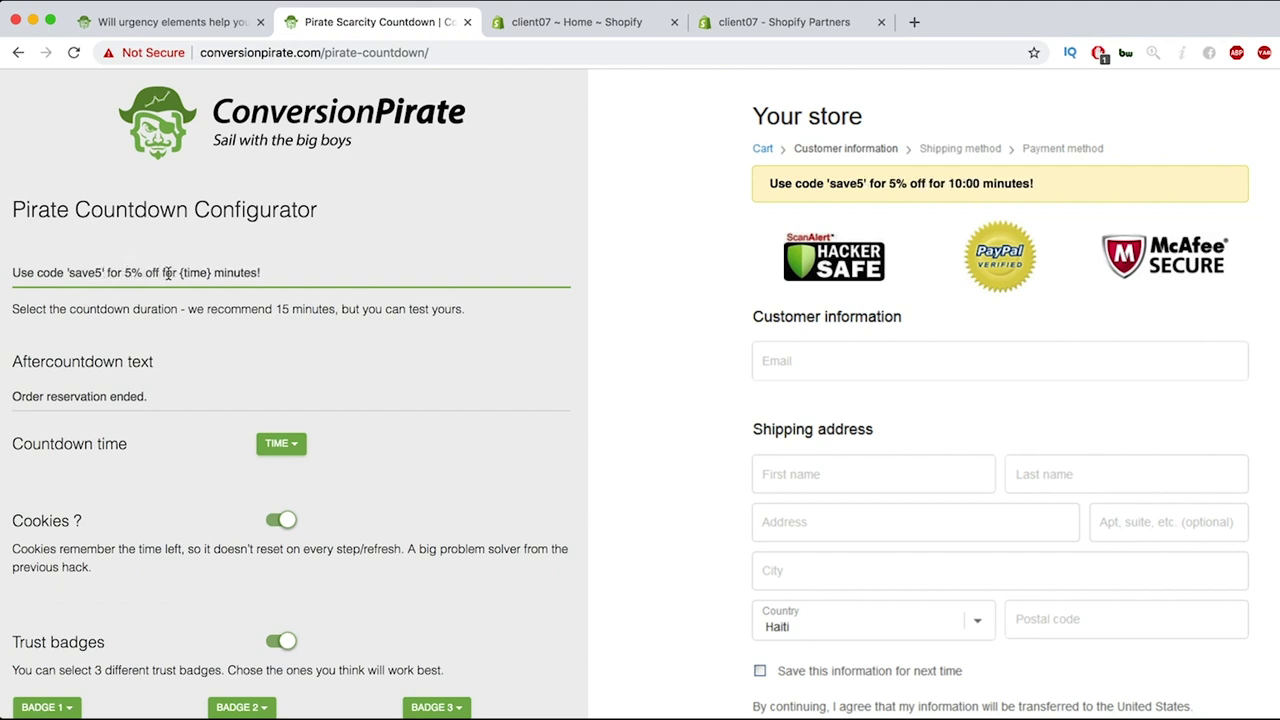
{"action": "double_click", "coordinate": [170, 272]}
{"action": "key", "text": "BackSpace"}
{"action": "key", "text": "BackSpace"}
{"action": "type", "text": "in"}
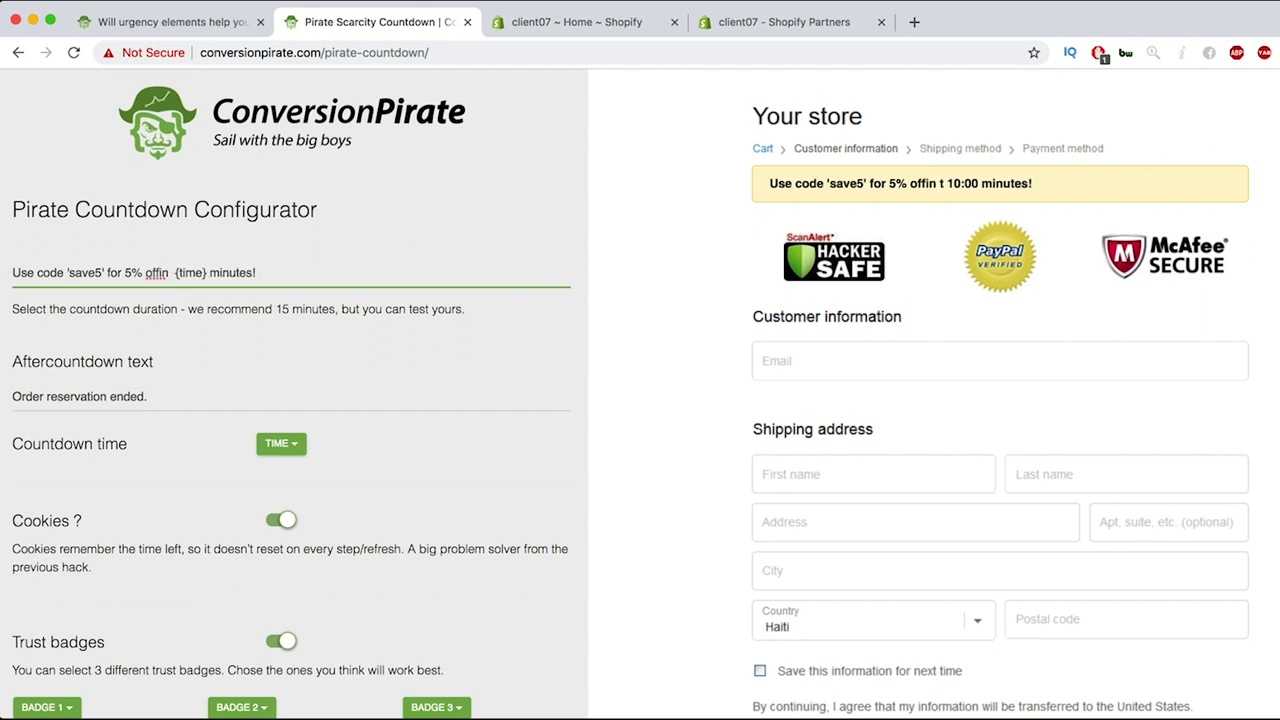
{"action": "key", "text": "BackSpace"}
{"action": "key", "text": "BackSpace"}
{"action": "type", "text": "in the next"}
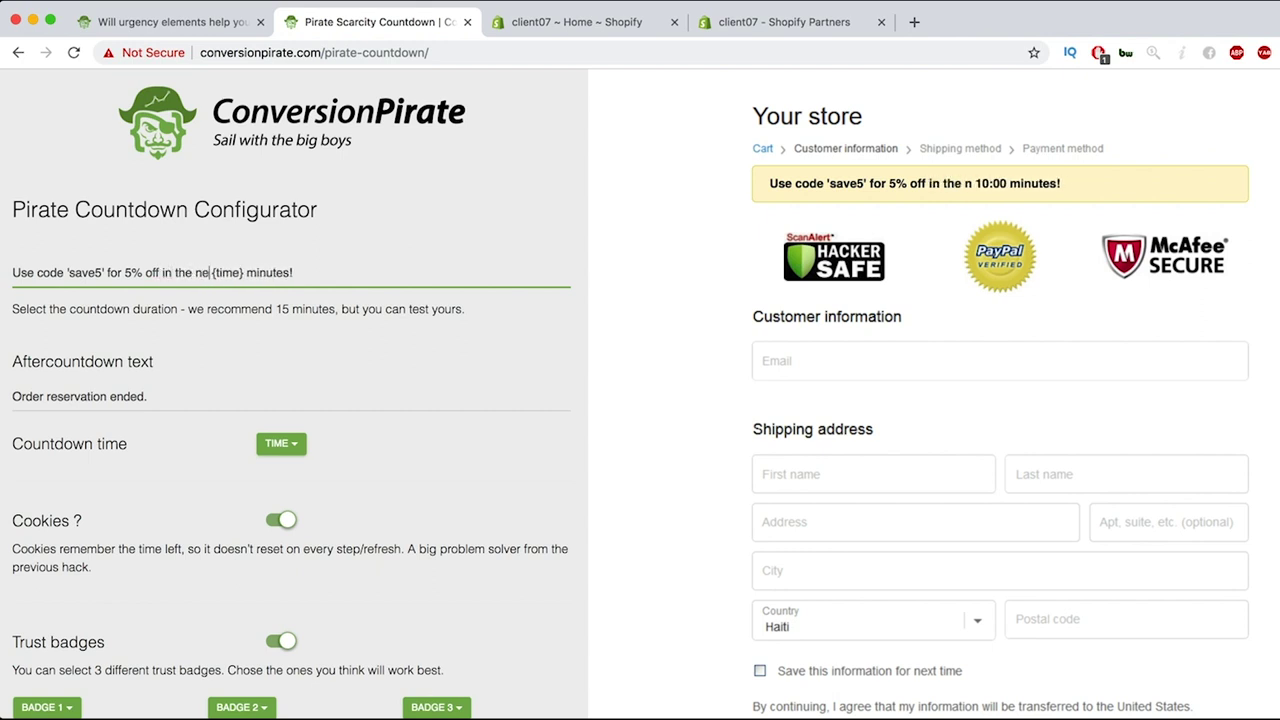
Reword the rest so it reads 'to save 5% off your next purchase in the next {time} minutes!'
{"action": "left_click", "coordinate": [320, 272]}
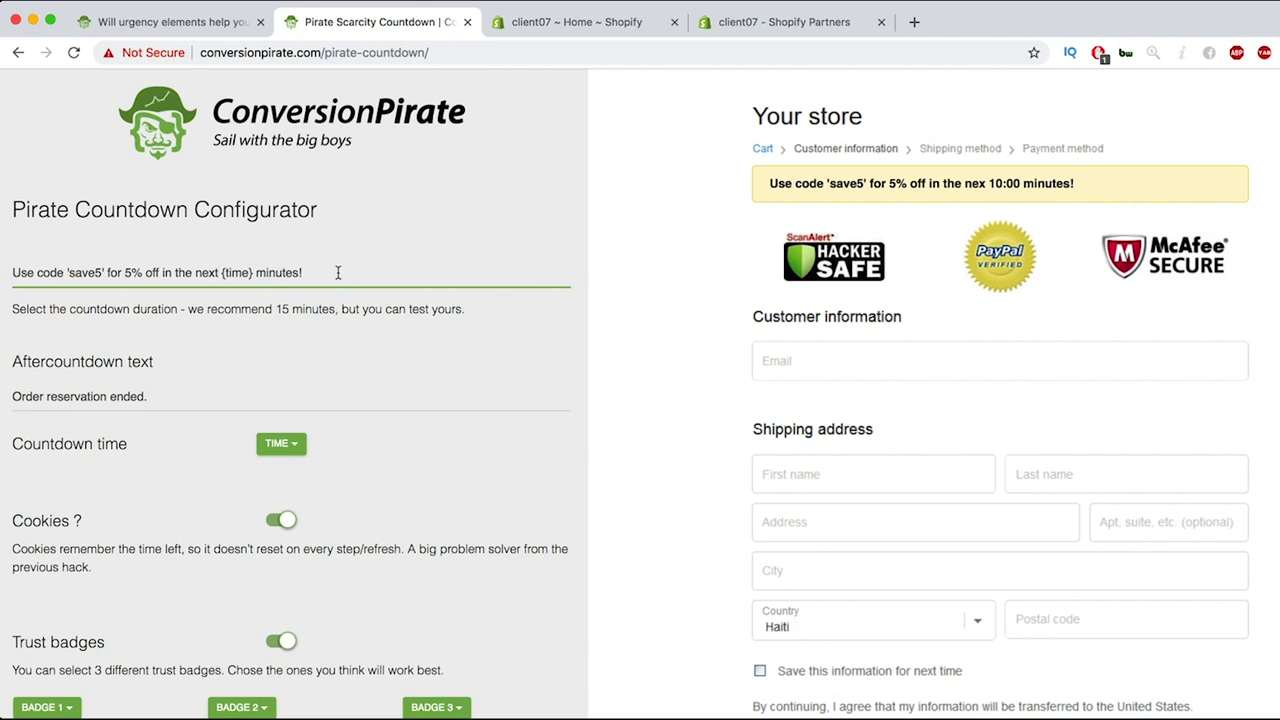
{"action": "double_click", "coordinate": [118, 272]}
{"action": "type", "text": "to save"}
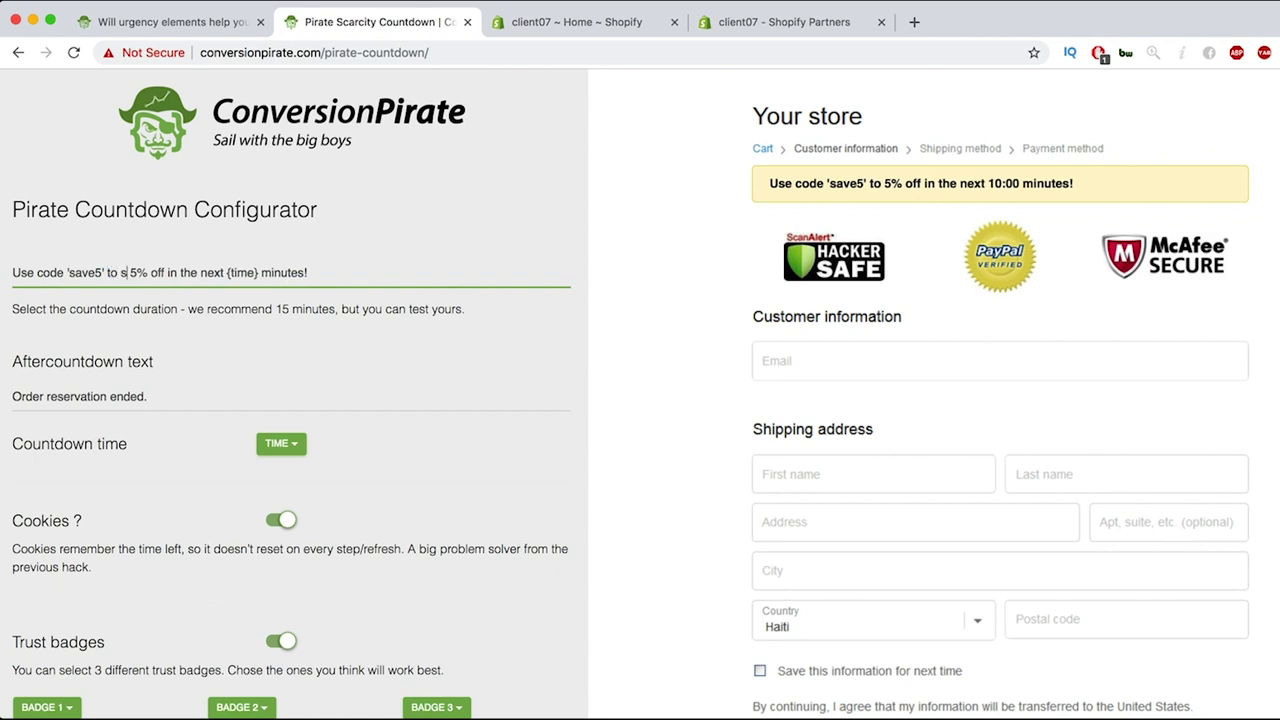
{"action": "left_click", "coordinate": [197, 272]}
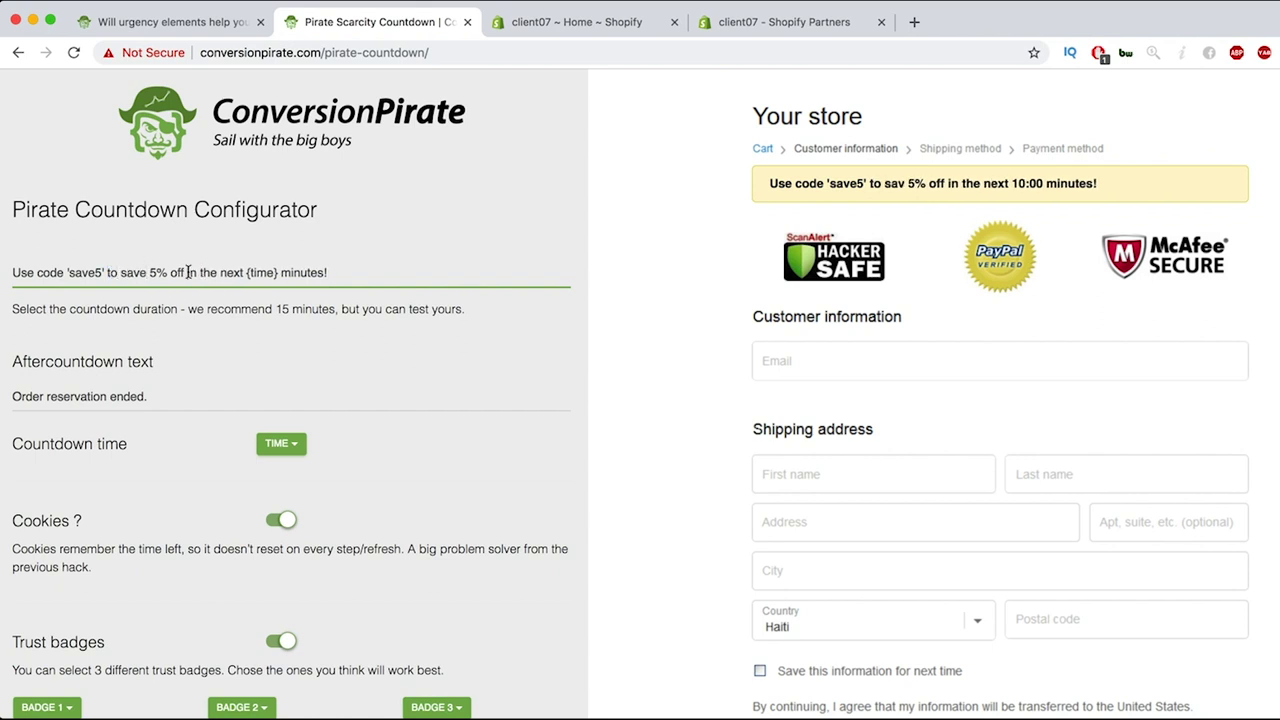
{"action": "key", "text": "BackSpace"}
{"action": "key", "text": "BackSpace"}
{"action": "type", "text": "your next"}
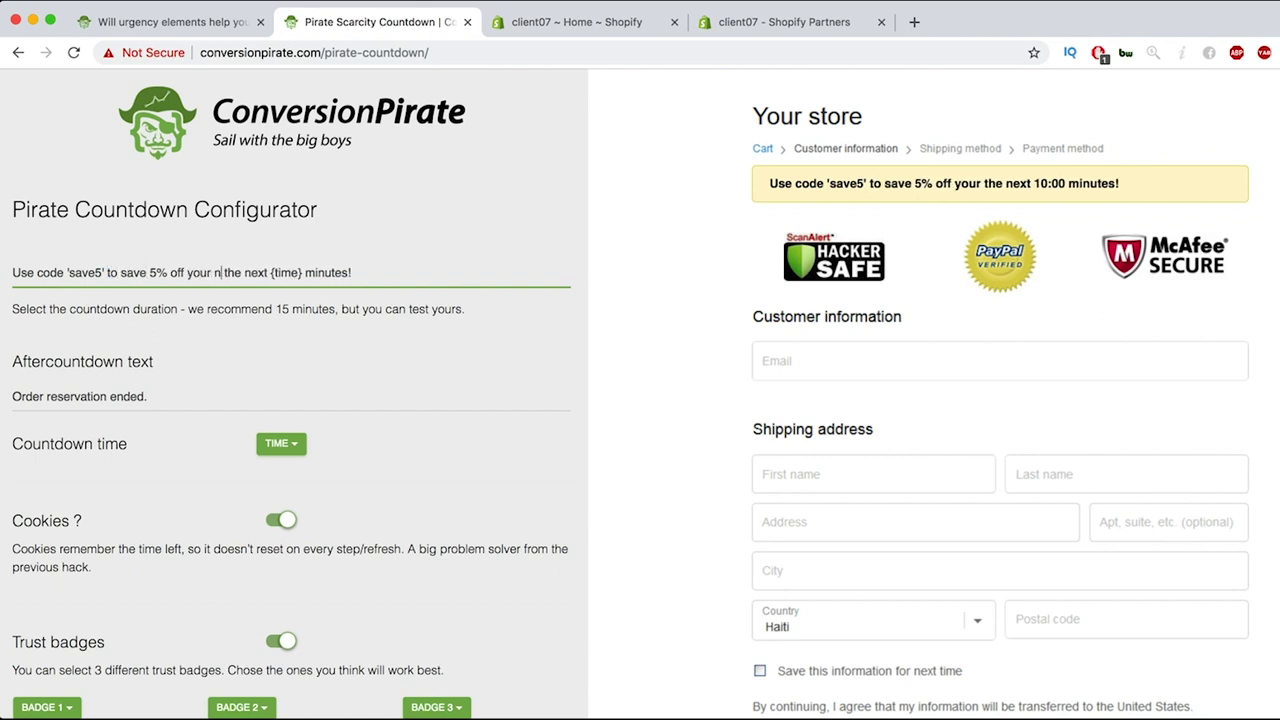
{"action": "type", "text": " purchase"}
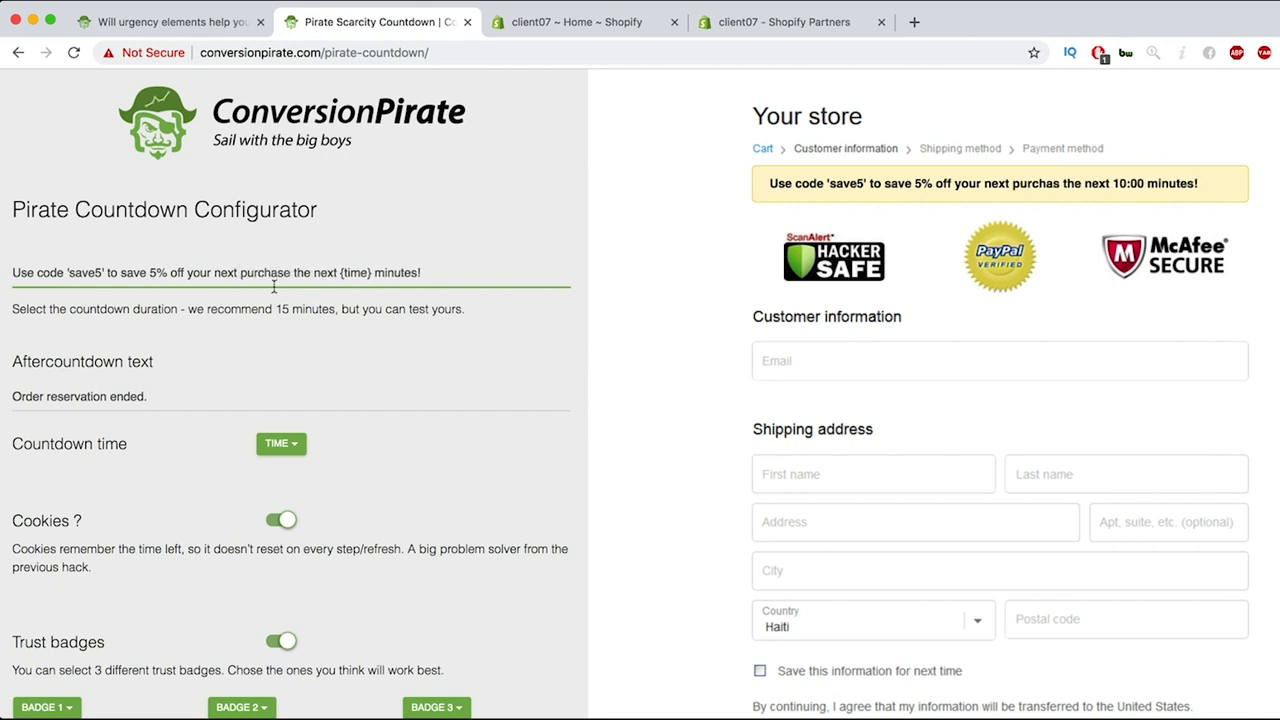
{"action": "type", "text": " in"}
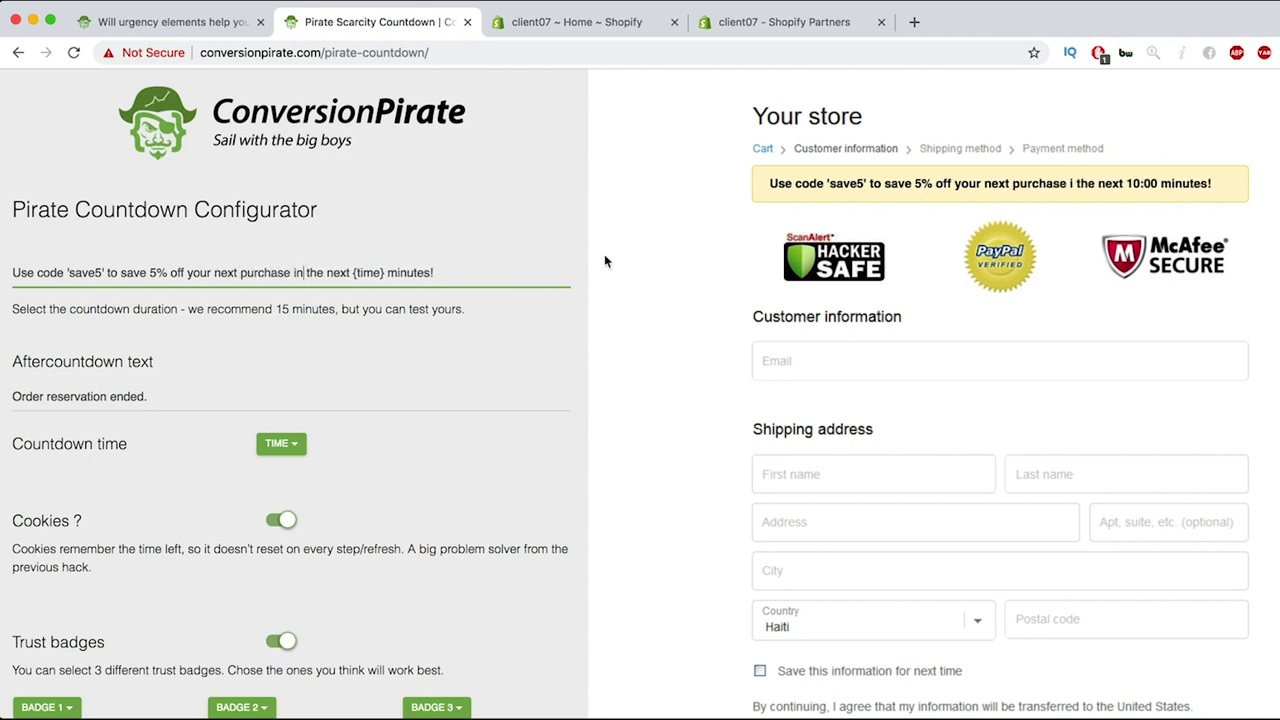
{"action": "left_click", "coordinate": [643, 351]}
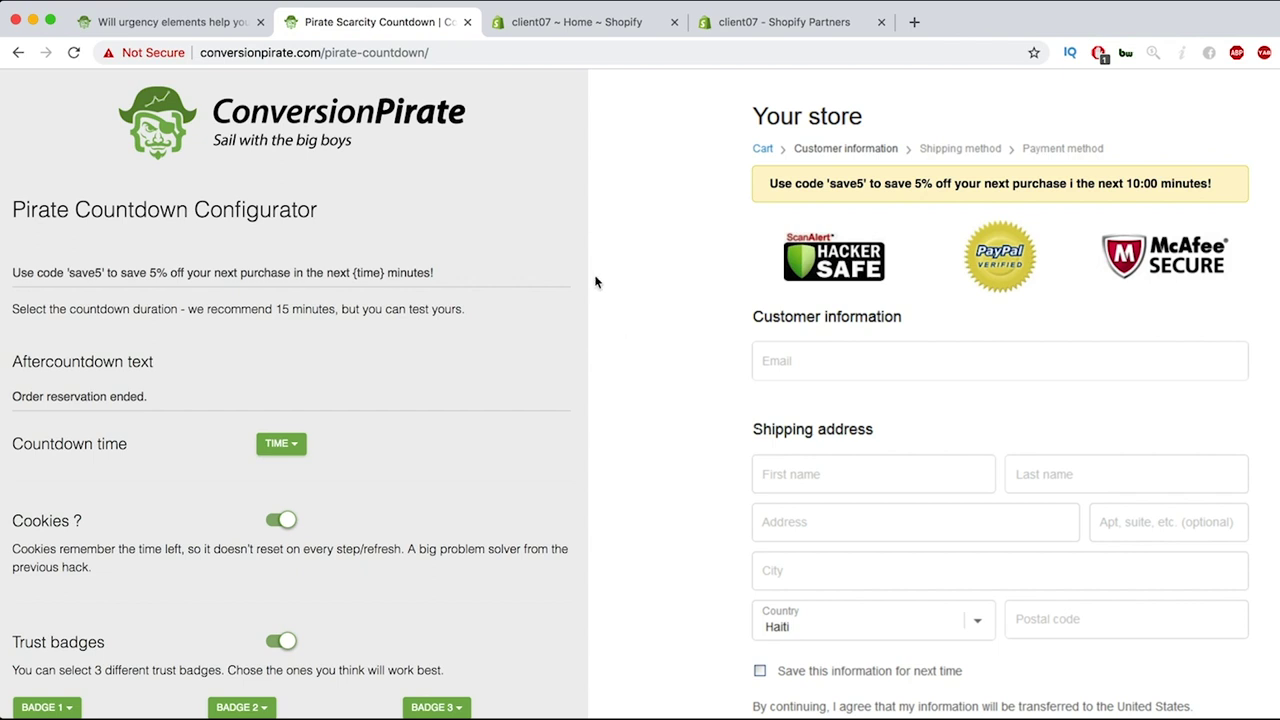
{"action": "left_click", "coordinate": [305, 272]}
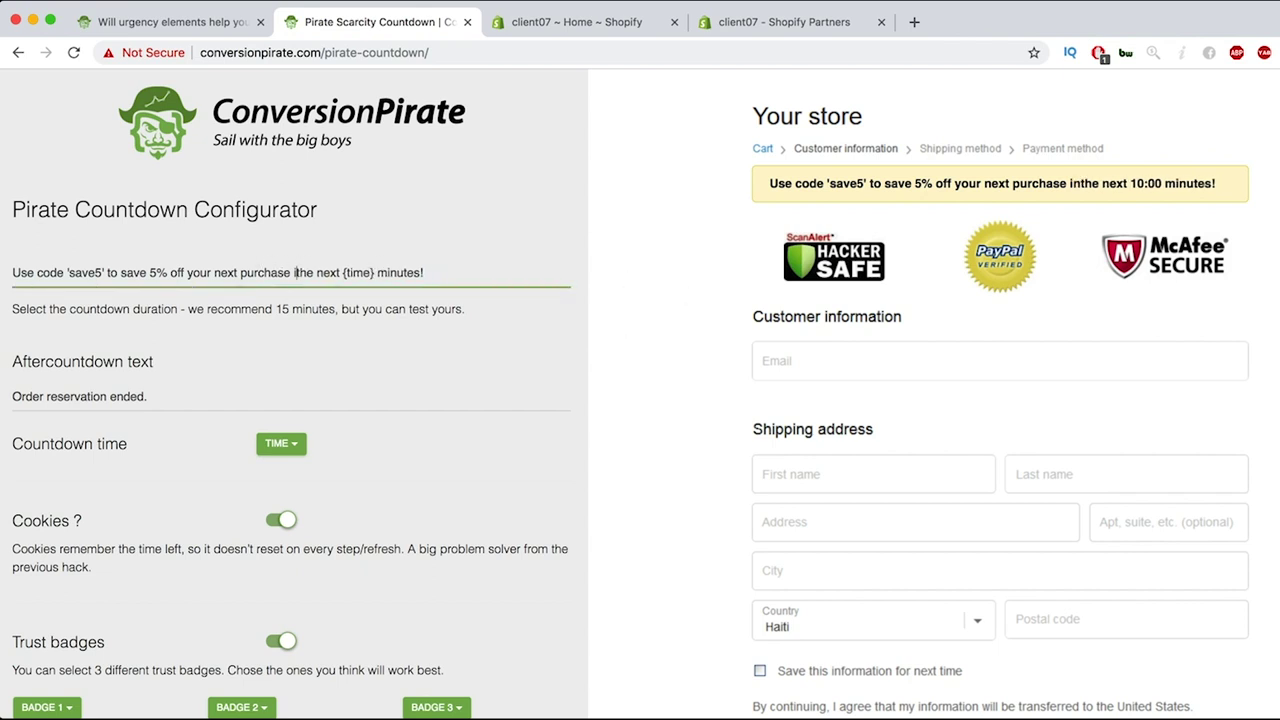
{"action": "type", "text": "in"}
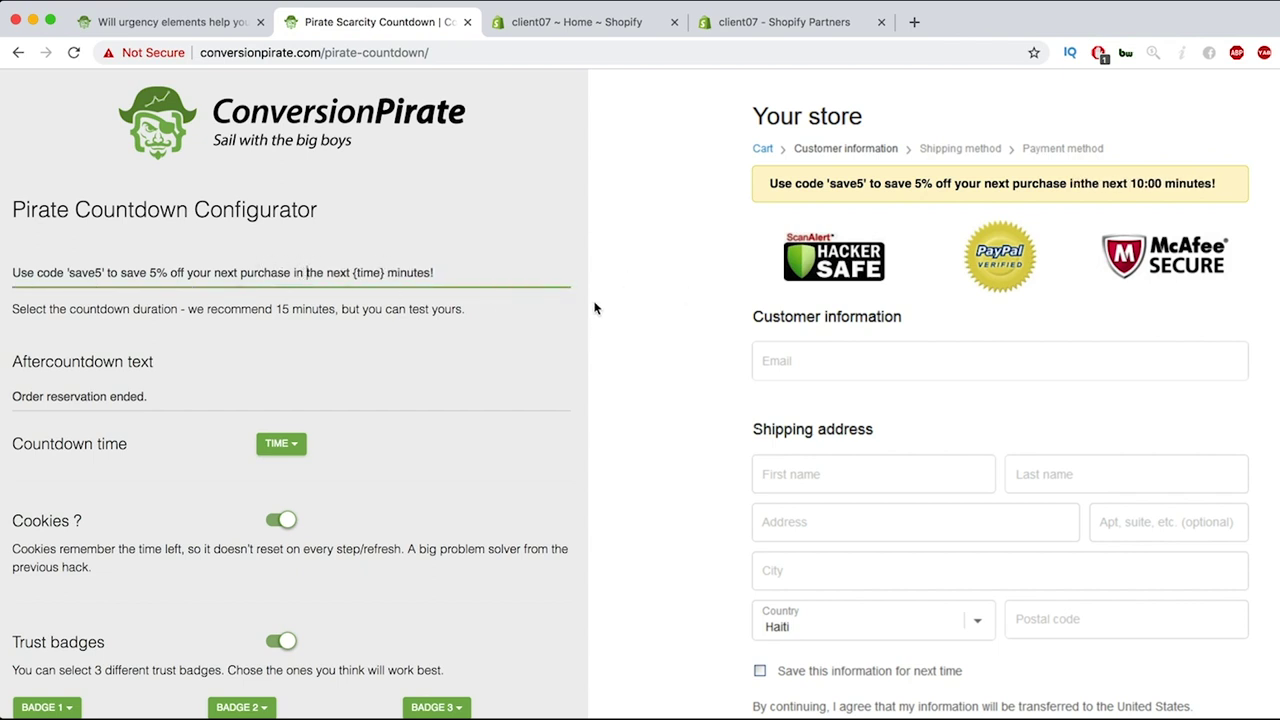
{"action": "left_click", "coordinate": [635, 313]}
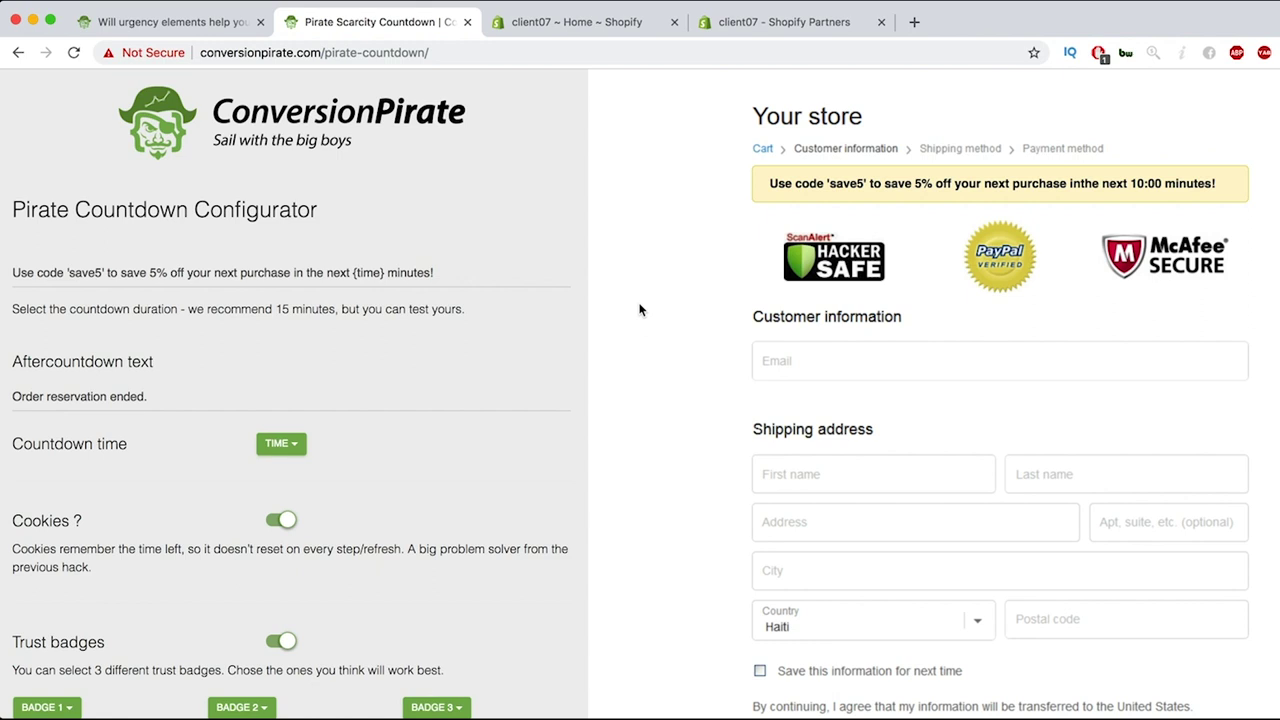
Set the countdown TIME to 7 min so the preview counts from 07:00
{"action": "scroll", "coordinate": [190, 372], "scroll_direction": "down", "scroll_amount": 1}
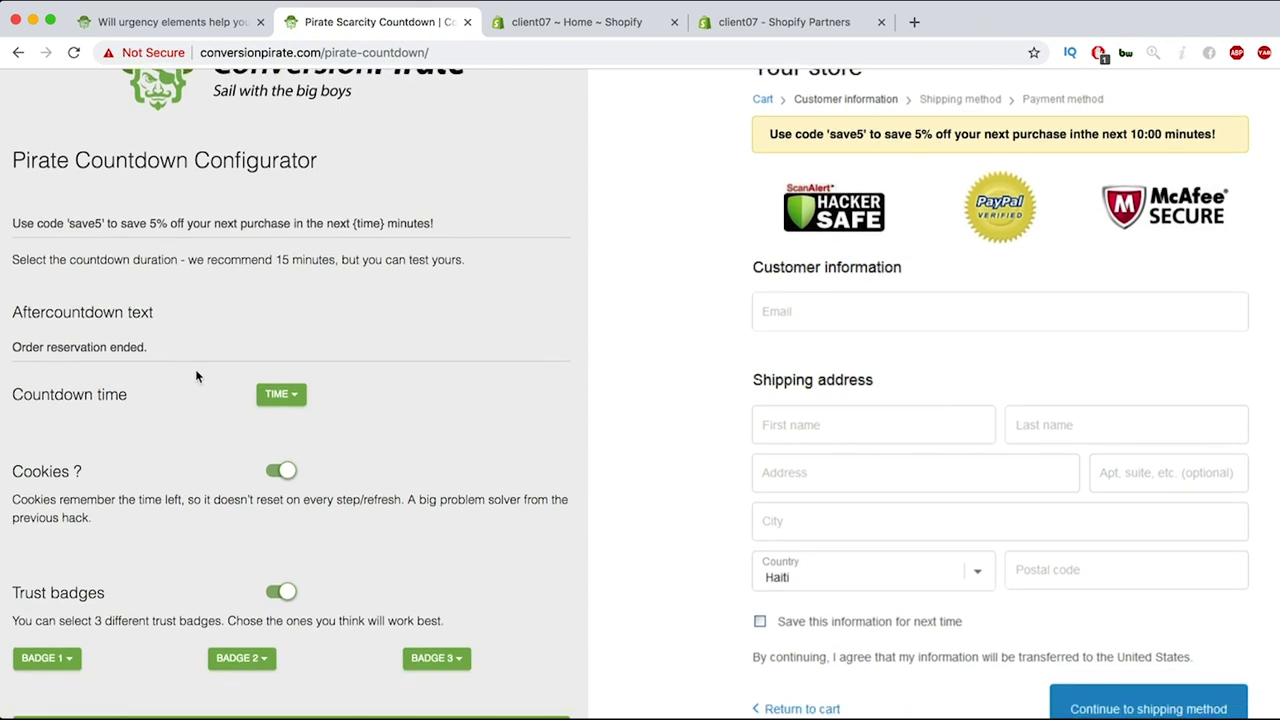
{"action": "left_click", "coordinate": [284, 396]}
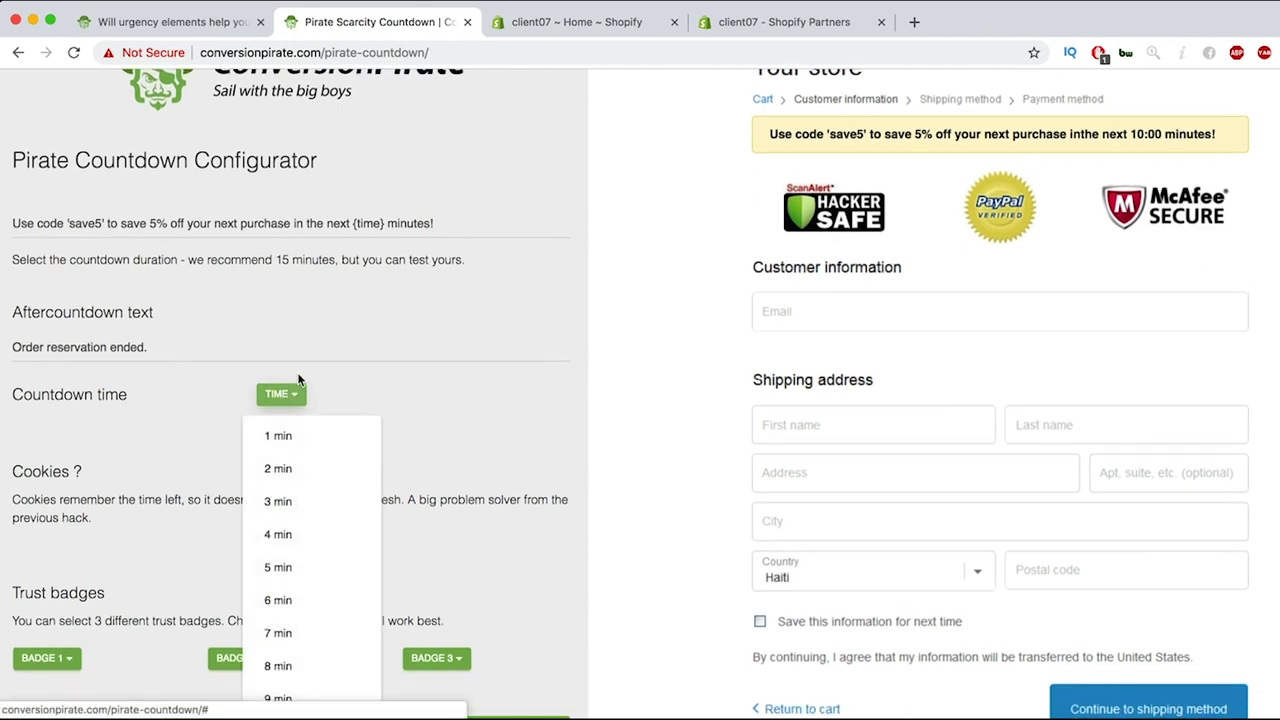
{"action": "left_click", "coordinate": [308, 634]}
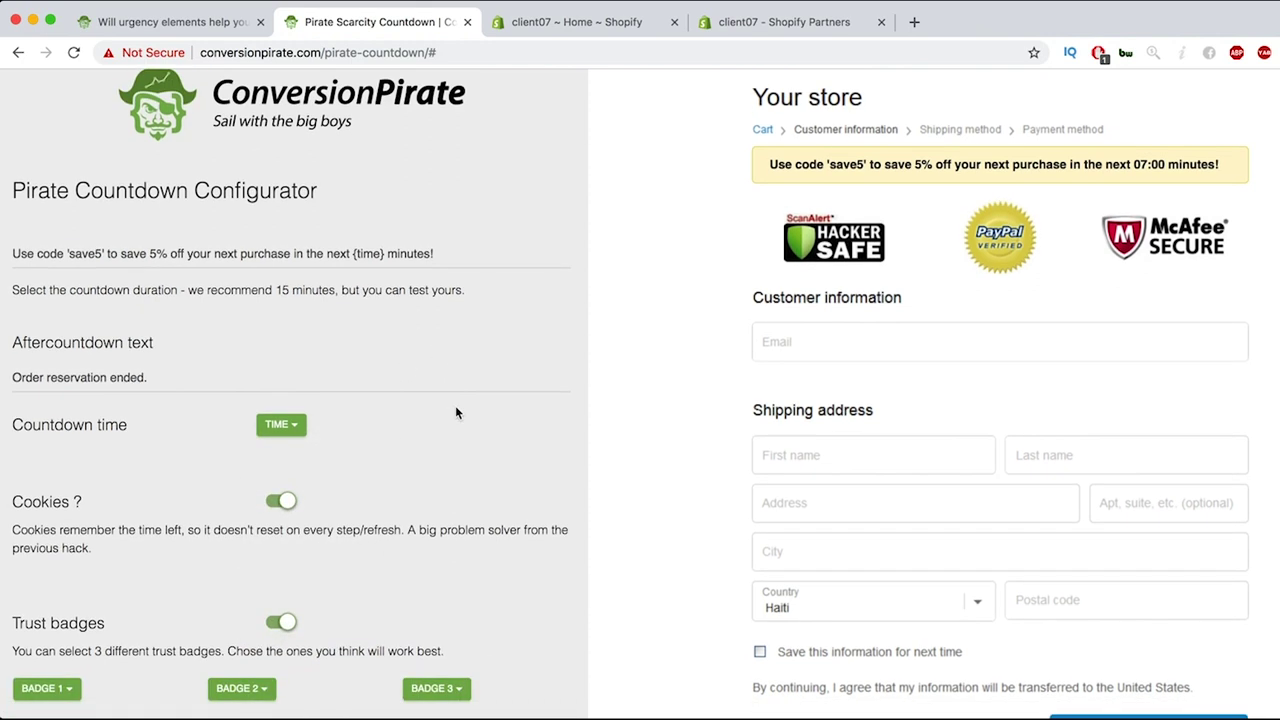
{"action": "scroll", "coordinate": [455, 410], "scroll_direction": "up", "scroll_amount": 1}
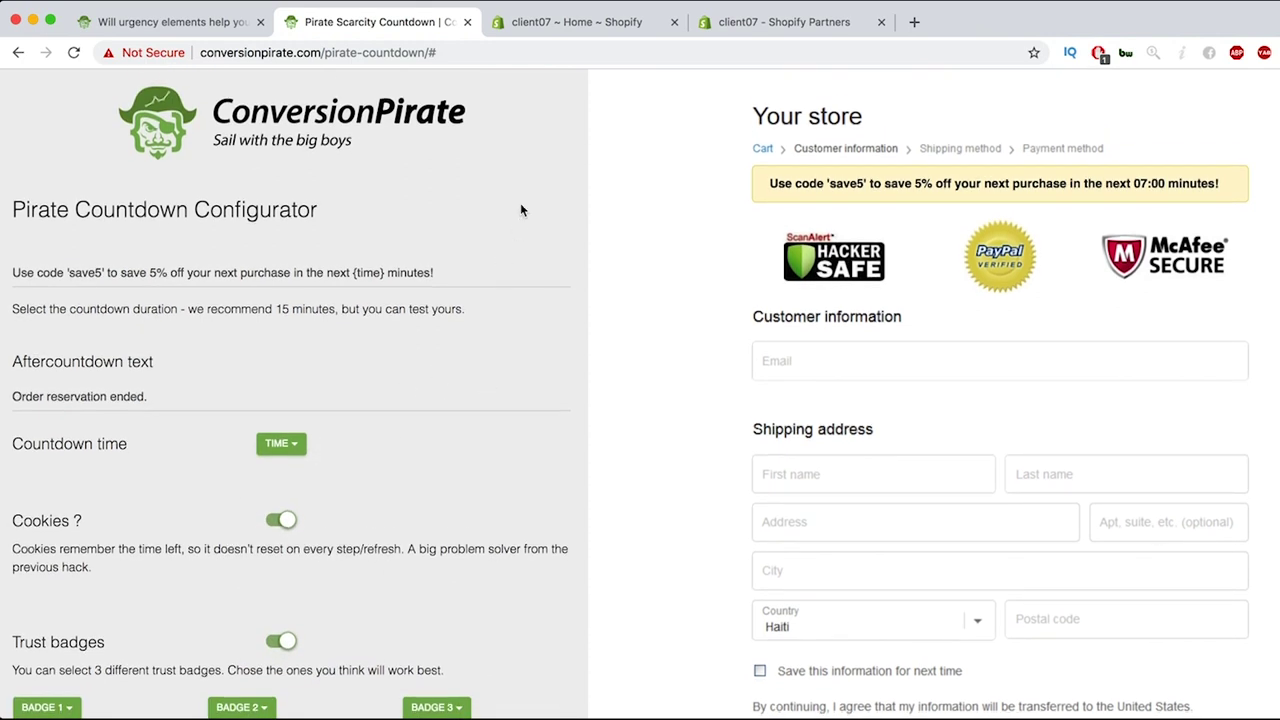
Review the BADGE 1 options and close them unchanged
{"action": "scroll", "coordinate": [433, 340], "scroll_direction": "down", "scroll_amount": 3}
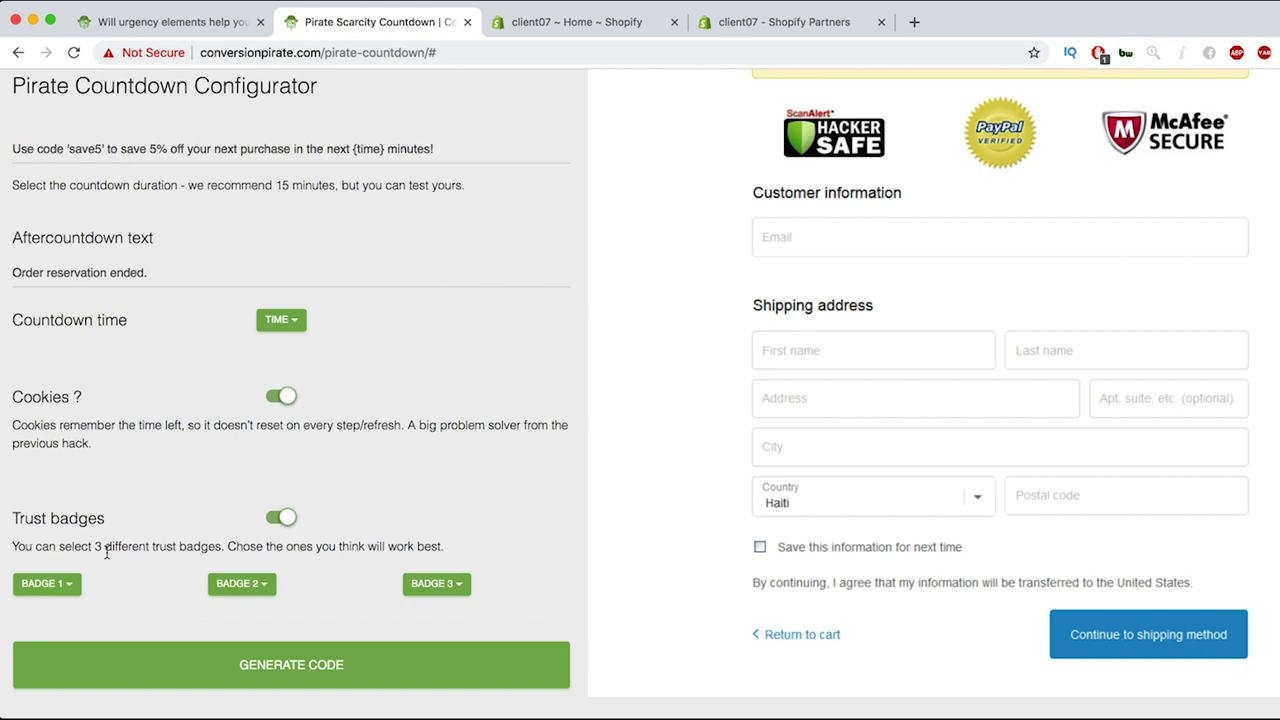
{"action": "left_click", "coordinate": [60, 535]}
{"action": "scroll", "coordinate": [175, 580], "scroll_direction": "down", "scroll_amount": 2}
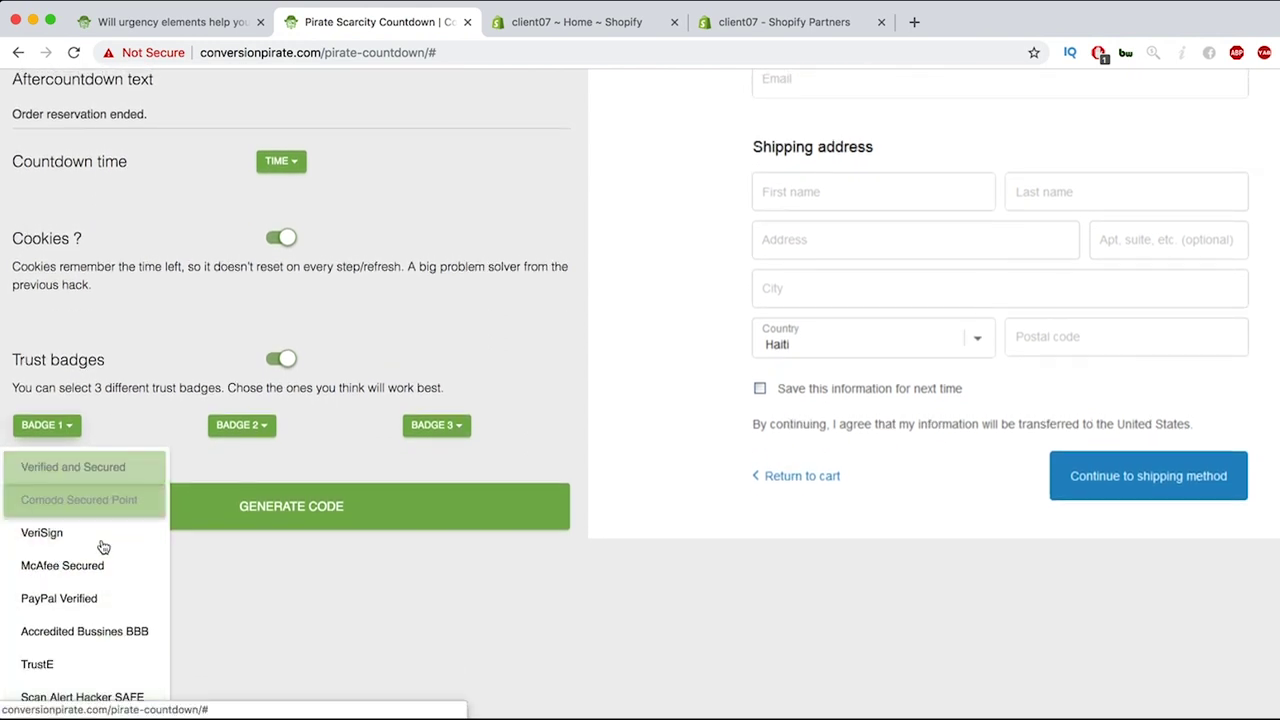
{"action": "scroll", "coordinate": [103, 566], "scroll_direction": "up", "scroll_amount": 1}
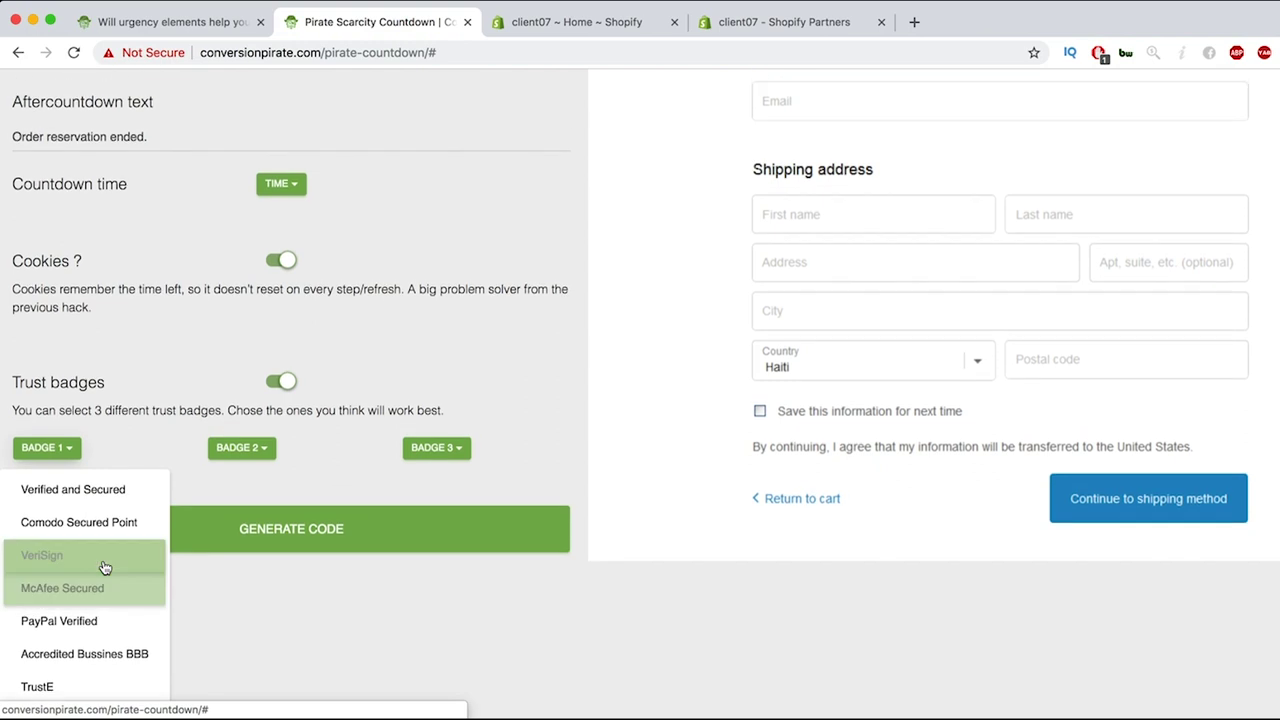
{"action": "left_click", "coordinate": [140, 407]}
{"action": "scroll", "coordinate": [155, 408], "scroll_direction": "up", "scroll_amount": 3}
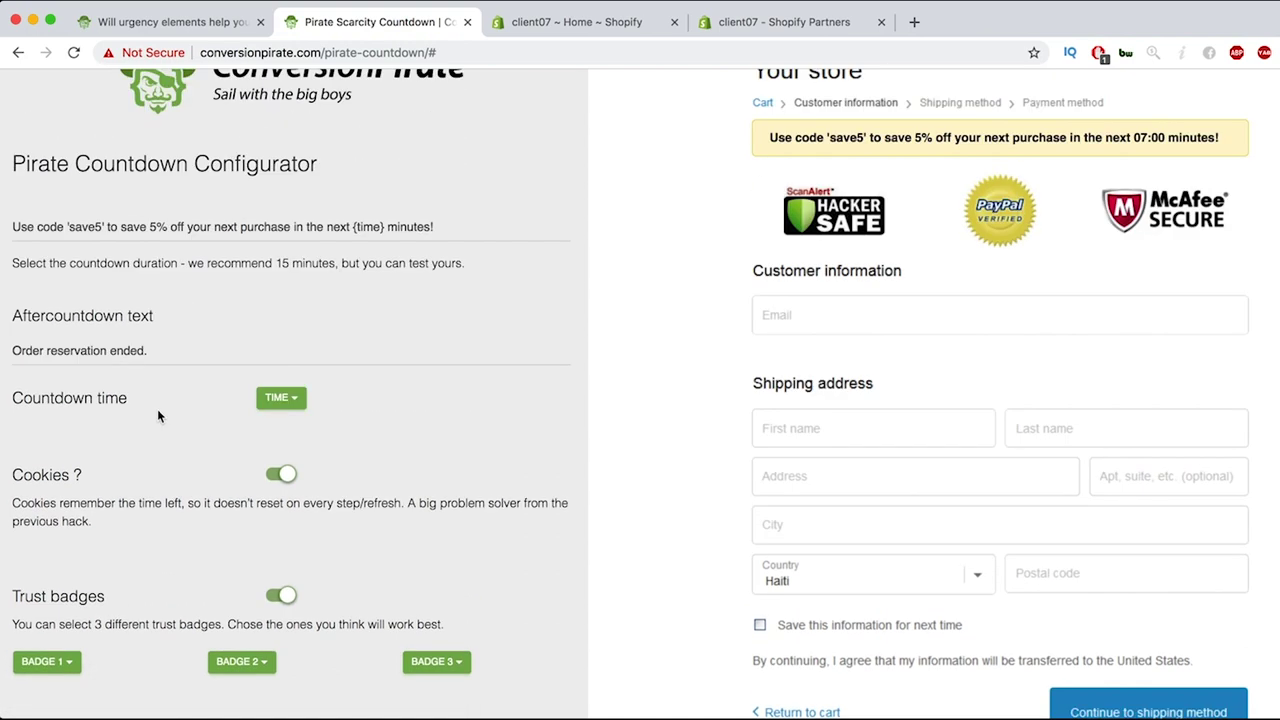
{"action": "scroll", "coordinate": [200, 415], "scroll_direction": "up", "scroll_amount": 1}
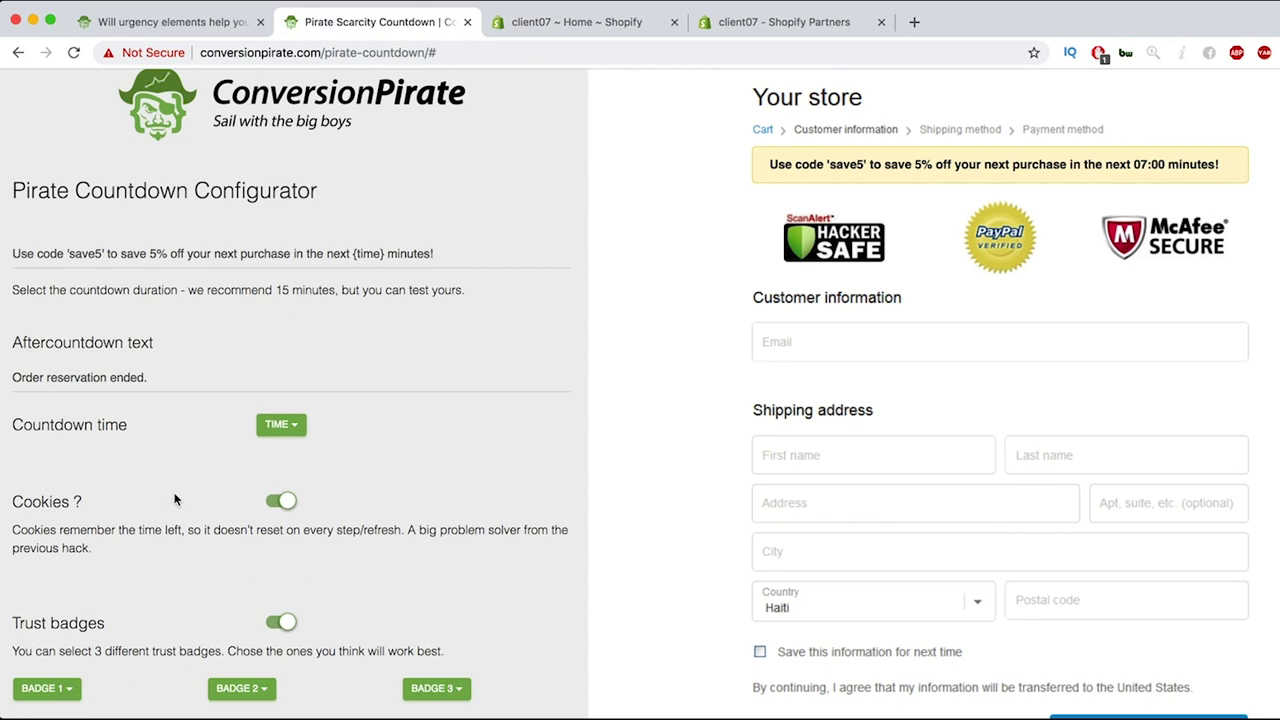
{"action": "scroll", "coordinate": [174, 500], "scroll_direction": "up", "scroll_amount": 1}
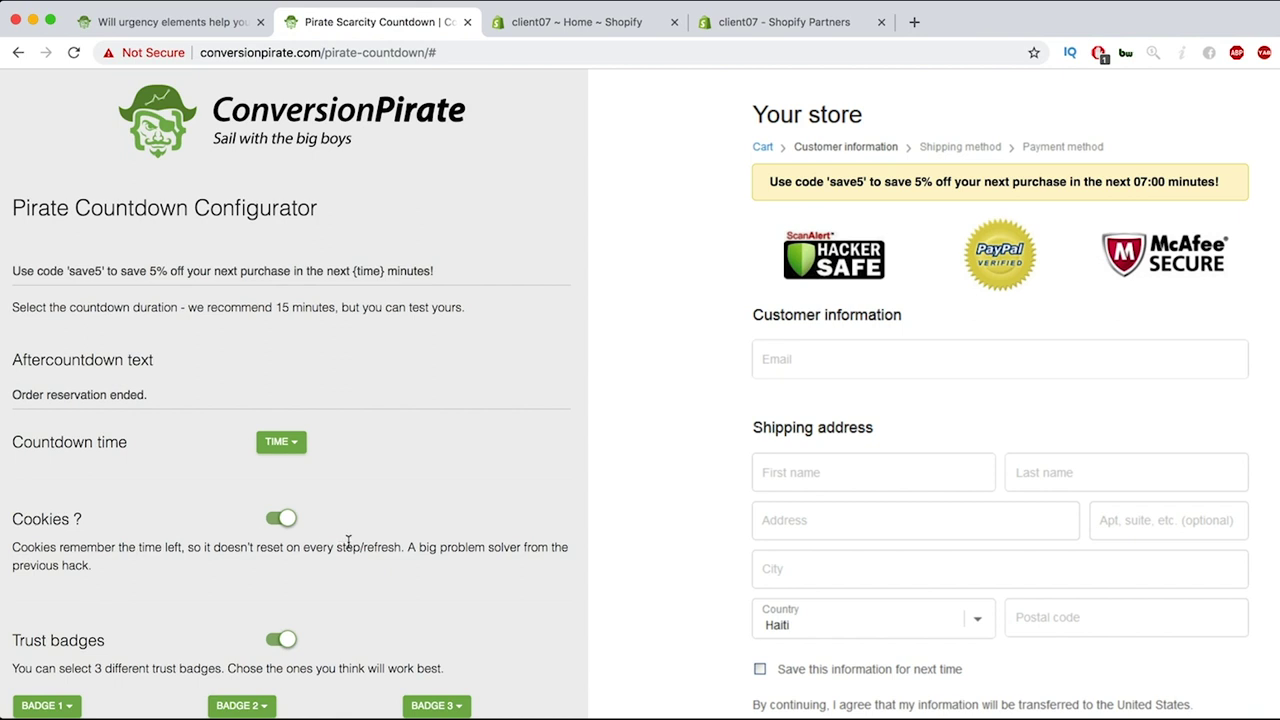
{"action": "scroll", "coordinate": [348, 541], "scroll_direction": "up", "scroll_amount": 1}
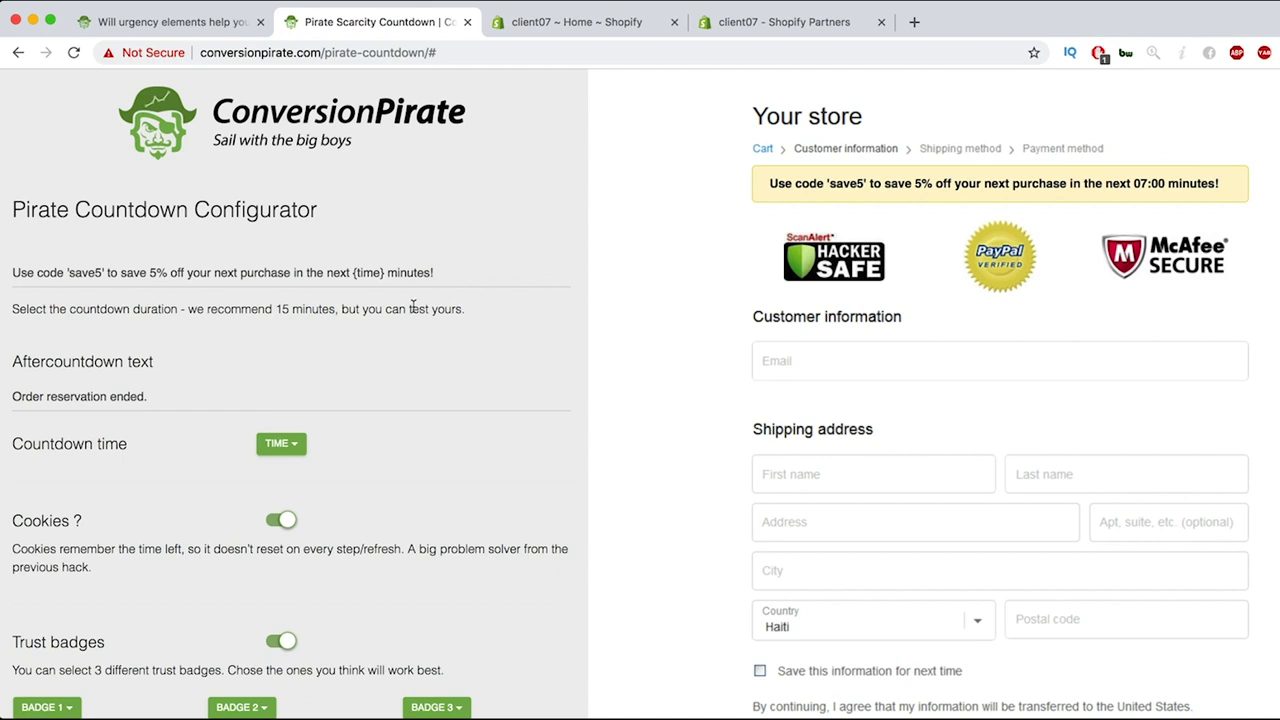
{"action": "scroll", "coordinate": [413, 306], "scroll_direction": "down", "scroll_amount": 2}
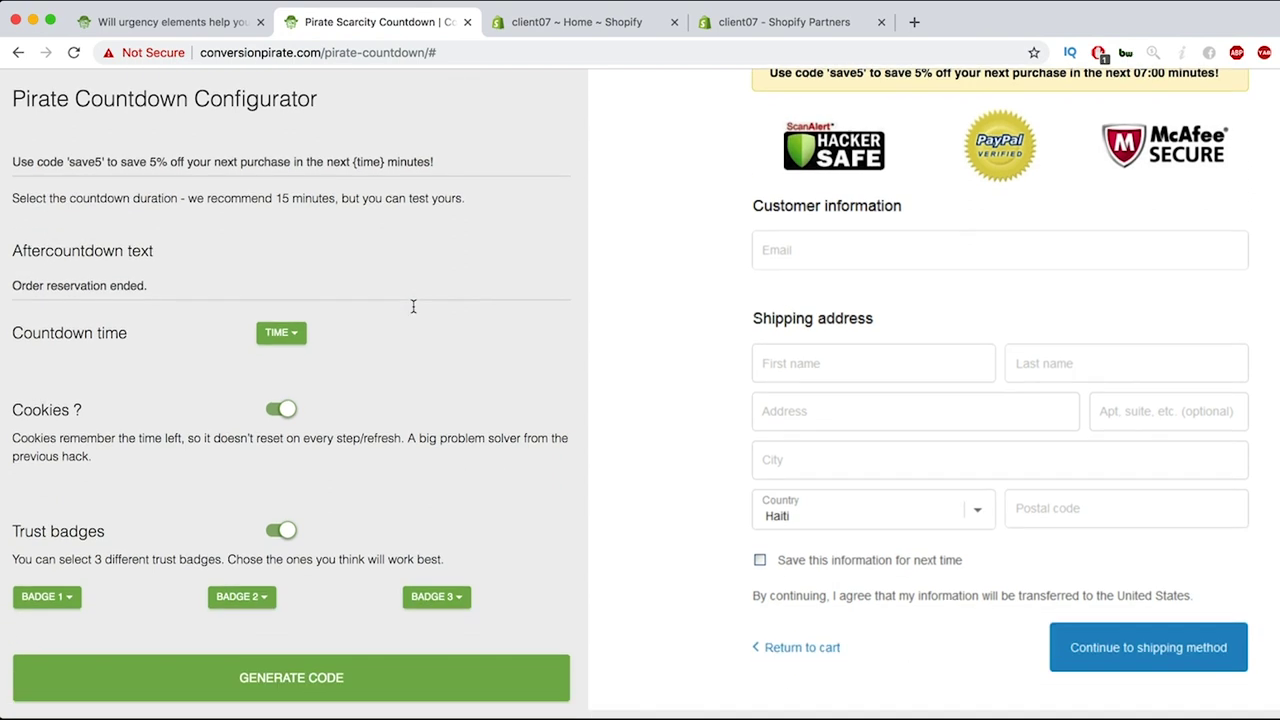
{"action": "scroll", "coordinate": [414, 306], "scroll_direction": "up", "scroll_amount": 1}
{"action": "scroll", "coordinate": [450, 300], "scroll_direction": "down", "scroll_amount": 1}
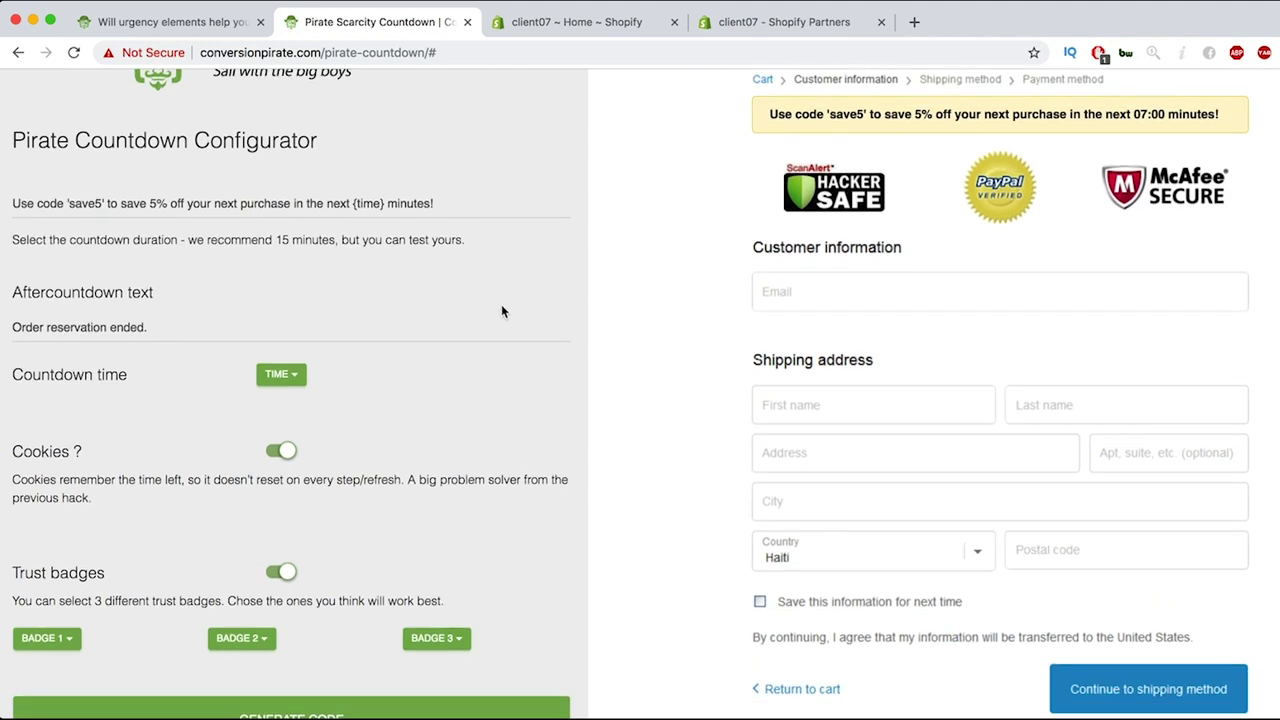
{"action": "scroll", "coordinate": [546, 286], "scroll_direction": "down", "scroll_amount": 1}
{"action": "scroll", "coordinate": [546, 286], "scroll_direction": "up", "scroll_amount": 2}
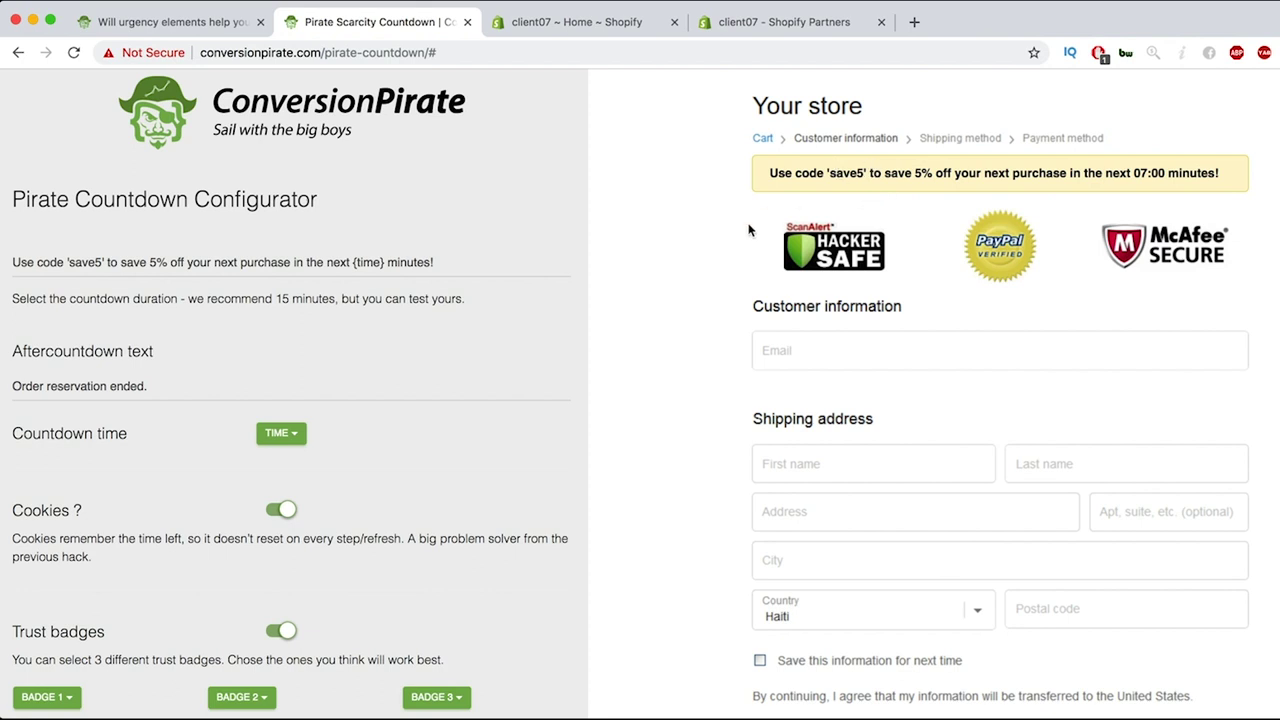
{"action": "scroll", "coordinate": [740, 242], "scroll_direction": "down", "scroll_amount": 1}
{"action": "scroll", "coordinate": [660, 288], "scroll_direction": "down", "scroll_amount": 5}
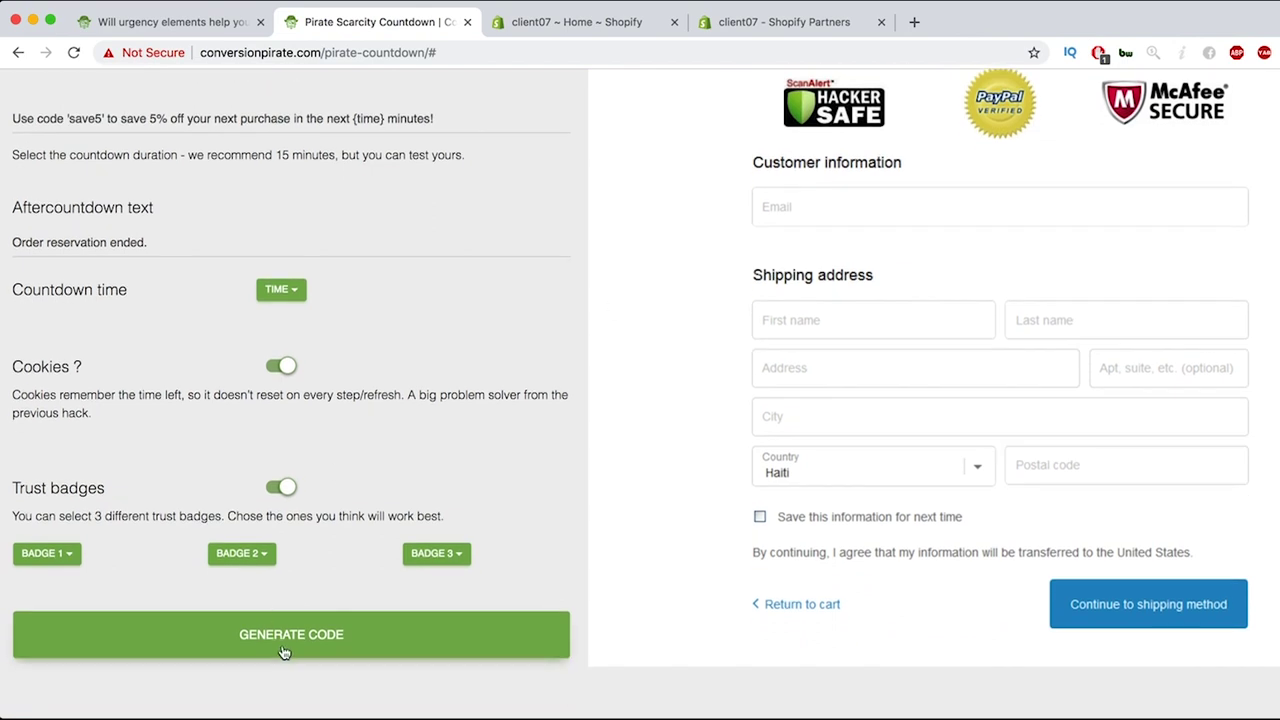
Generate the save5 countdown JavaScript and select the entire script in the Generated code box
{"action": "left_click", "coordinate": [223, 631]}
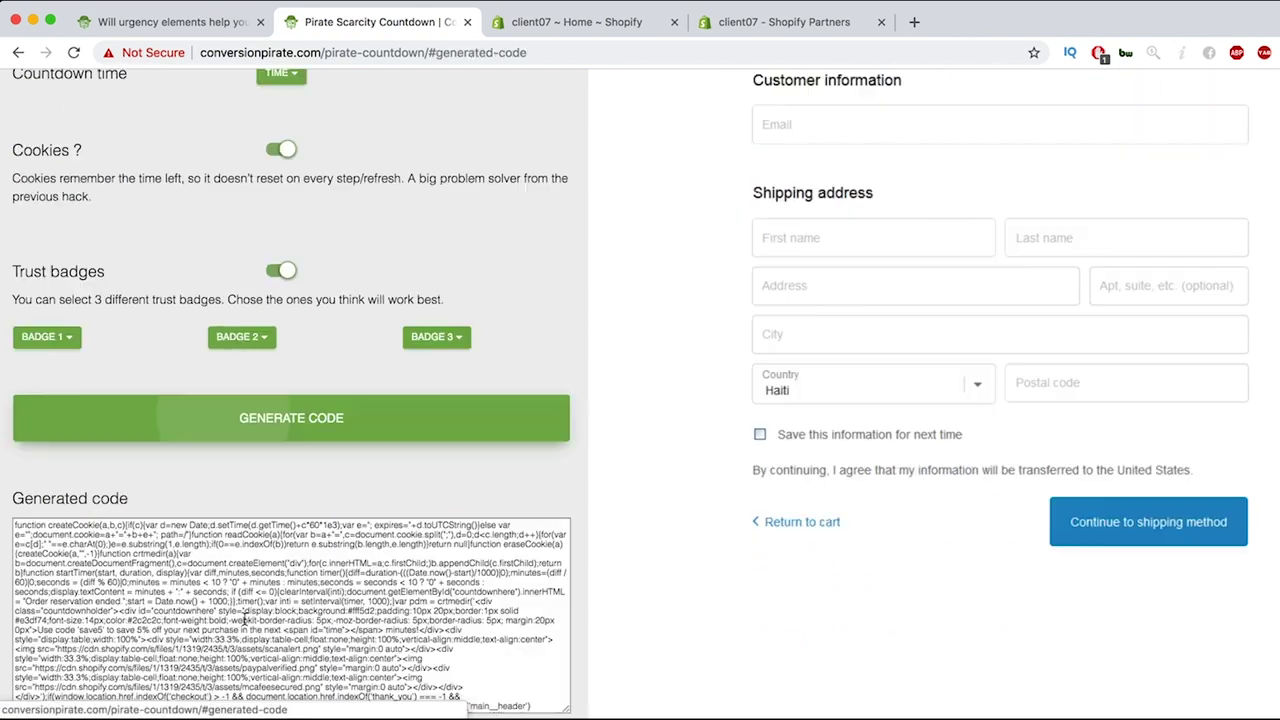
{"action": "scroll", "coordinate": [228, 572], "scroll_direction": "down", "scroll_amount": 3}
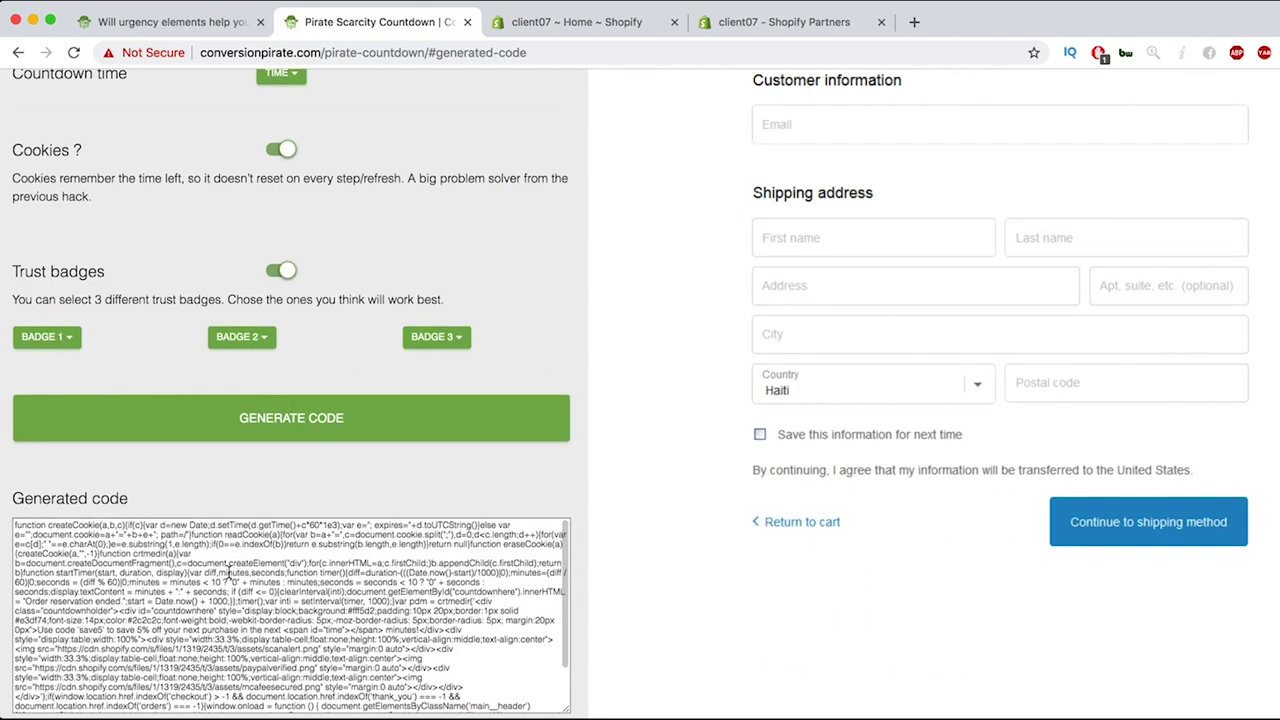
{"action": "scroll", "coordinate": [230, 574], "scroll_direction": "up", "scroll_amount": 3}
{"action": "scroll", "coordinate": [228, 574], "scroll_direction": "down", "scroll_amount": 1}
{"action": "scroll", "coordinate": [229, 576], "scroll_direction": "up", "scroll_amount": 1}
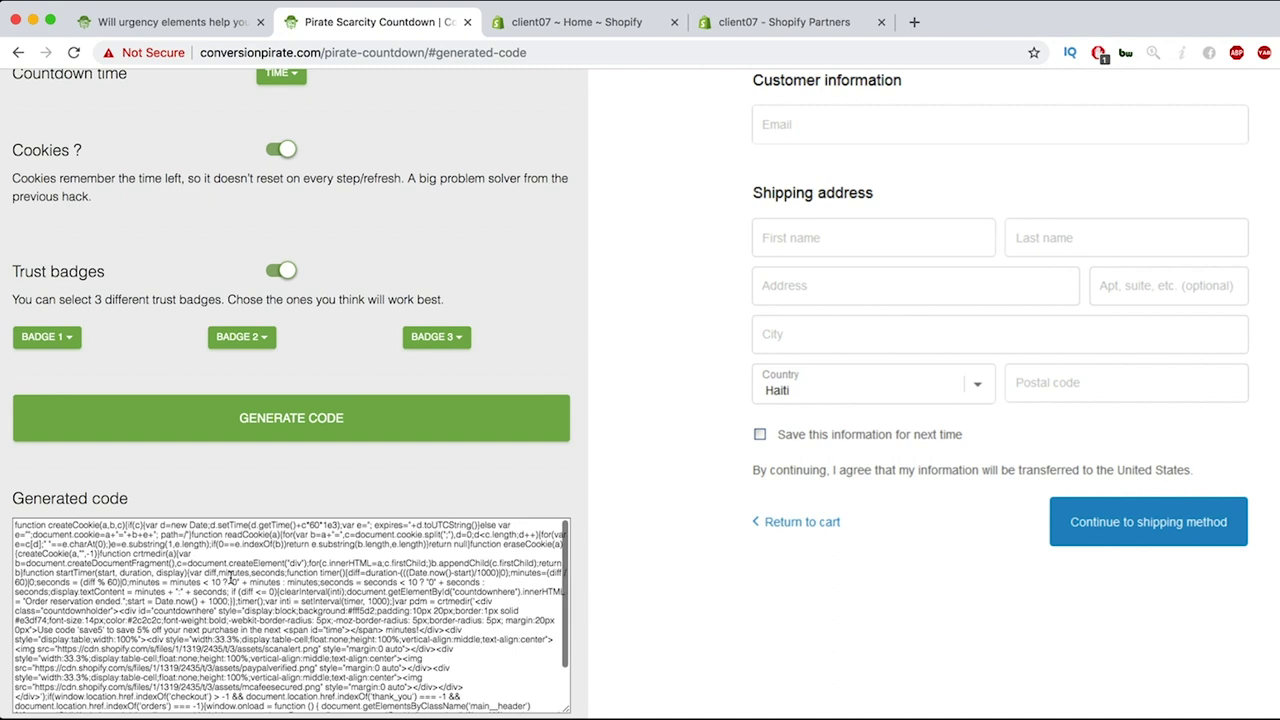
{"action": "left_click", "coordinate": [210, 568]}
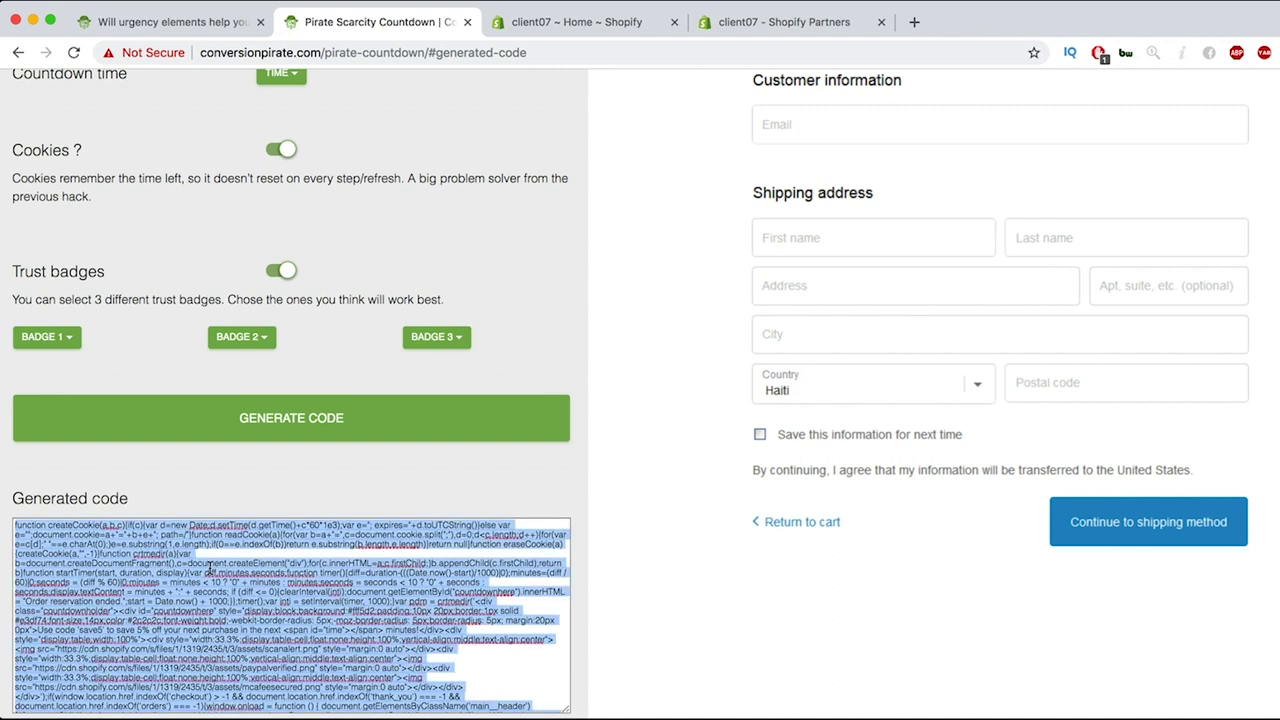
In the Shopify admin, go to Online Store > Preferences
{"action": "left_click", "coordinate": [566, 32]}
{"action": "scroll", "coordinate": [209, 226], "scroll_direction": "down", "scroll_amount": 1}
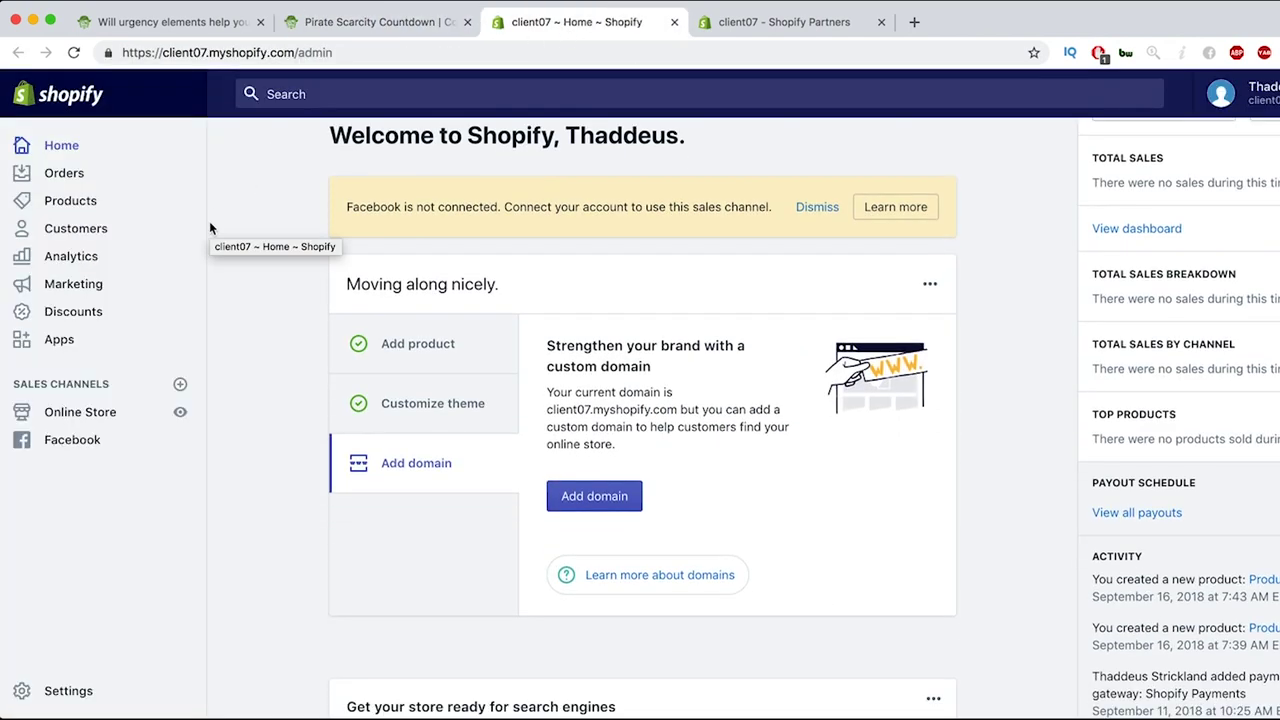
{"action": "scroll", "coordinate": [283, 211], "scroll_direction": "up", "scroll_amount": 1}
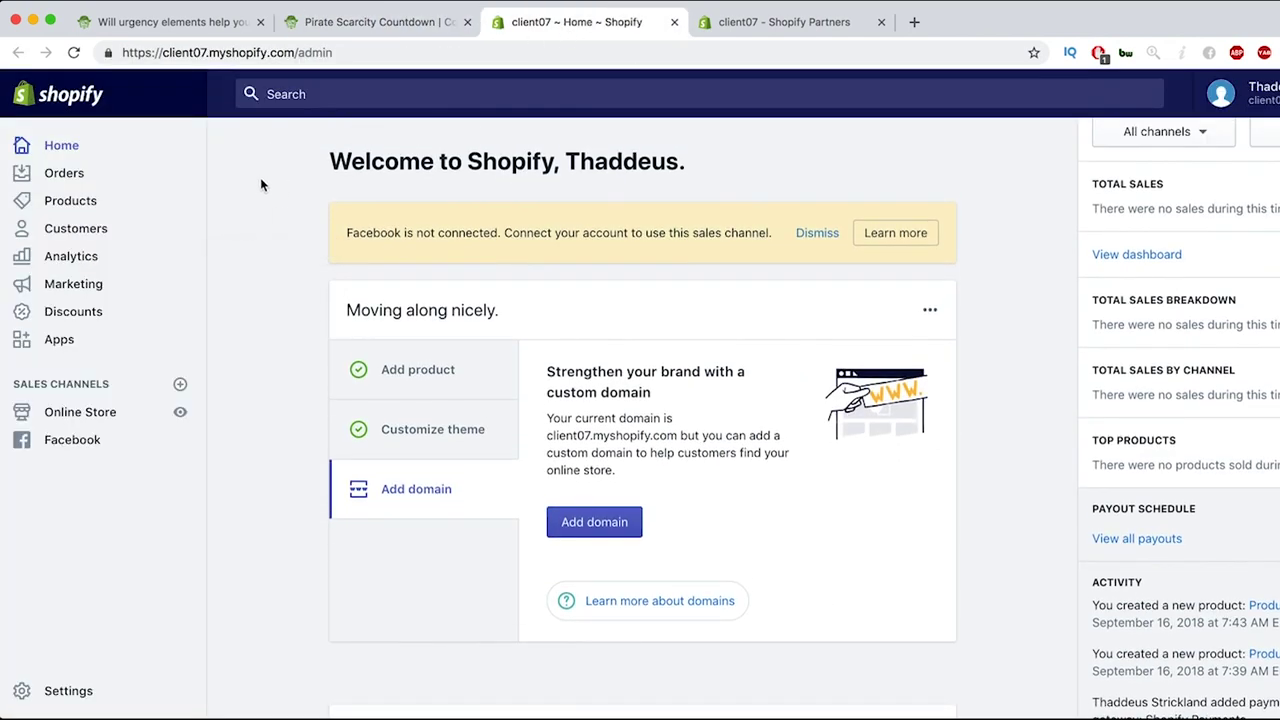
{"action": "scroll", "coordinate": [269, 233], "scroll_direction": "up", "scroll_amount": 1}
{"action": "scroll", "coordinate": [261, 286], "scroll_direction": "down", "scroll_amount": 2}
{"action": "scroll", "coordinate": [261, 290], "scroll_direction": "up", "scroll_amount": 1}
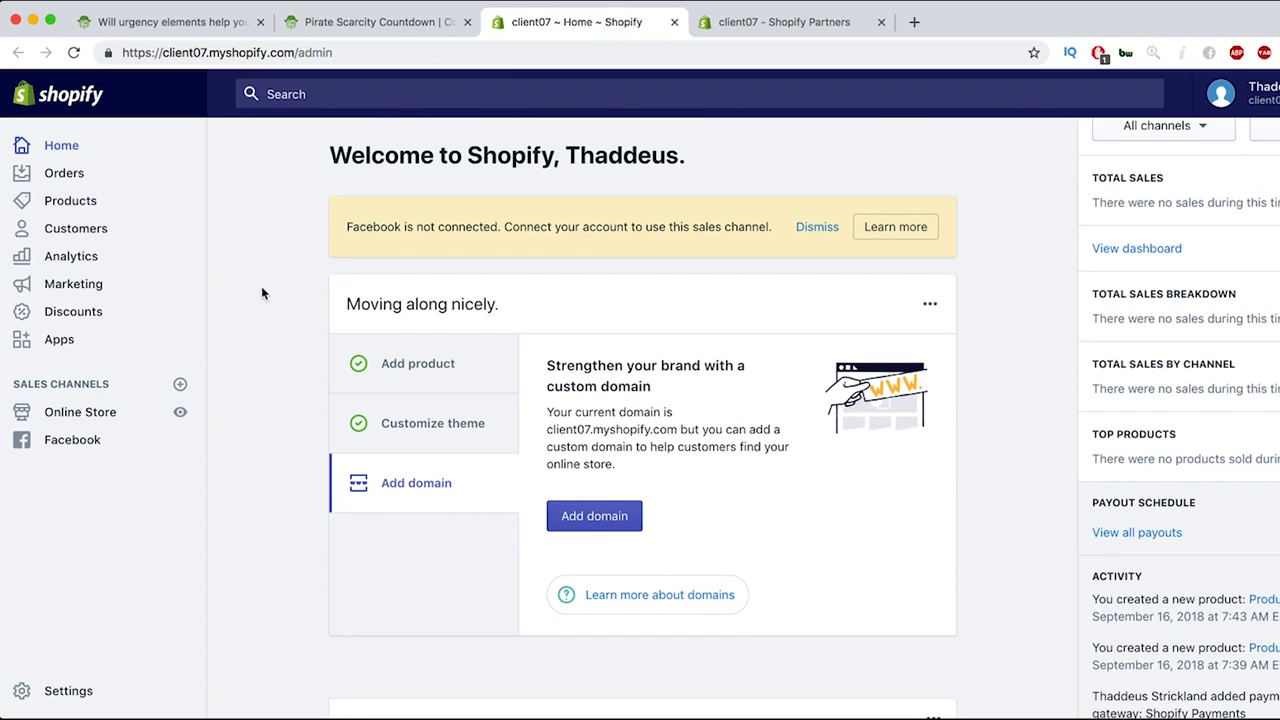
{"action": "left_click", "coordinate": [80, 413]}
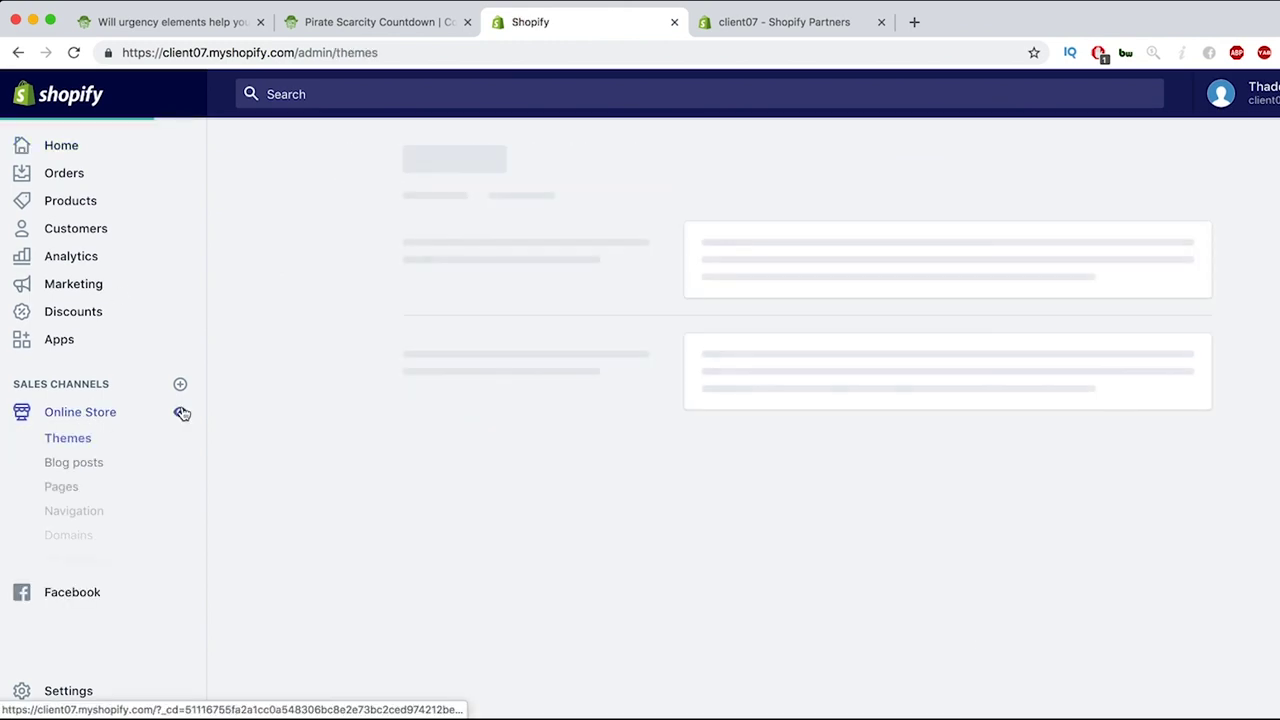
{"action": "left_click", "coordinate": [96, 560]}
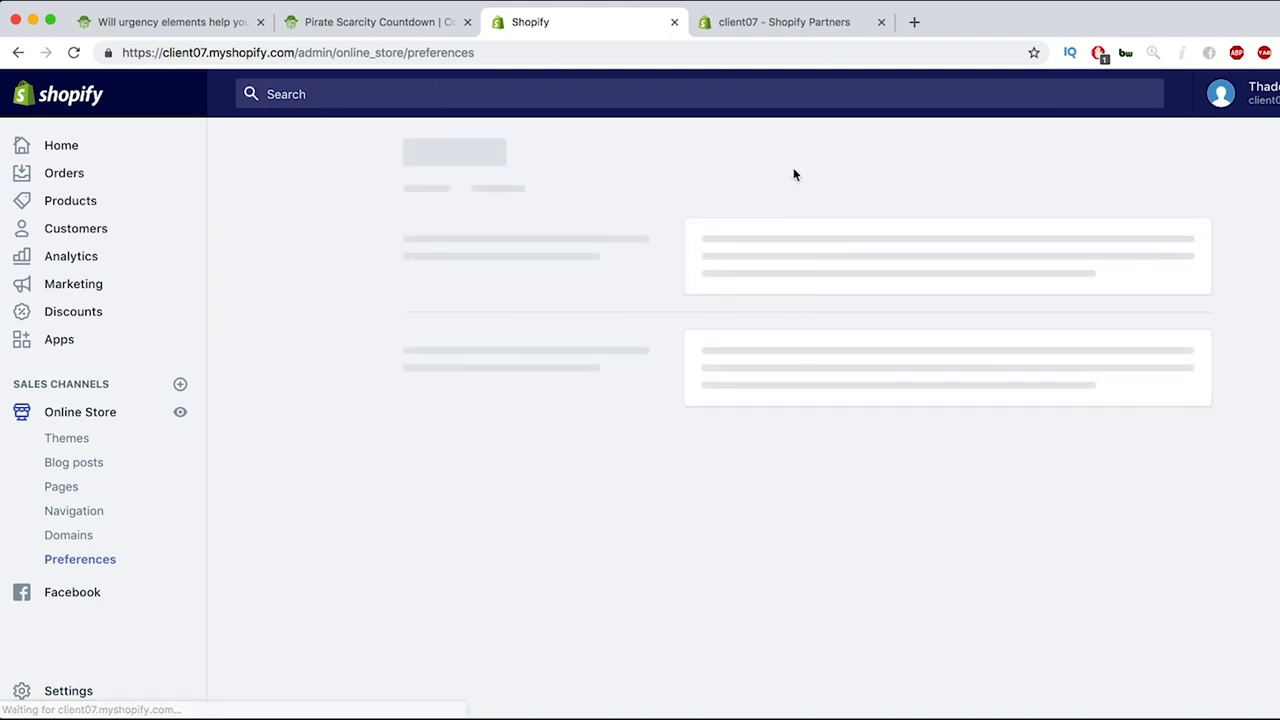
Put the cursor in the Google Analytics account field, ready for pasting, then return to the configurator
{"action": "scroll", "coordinate": [663, 376], "scroll_direction": "down", "scroll_amount": 5}
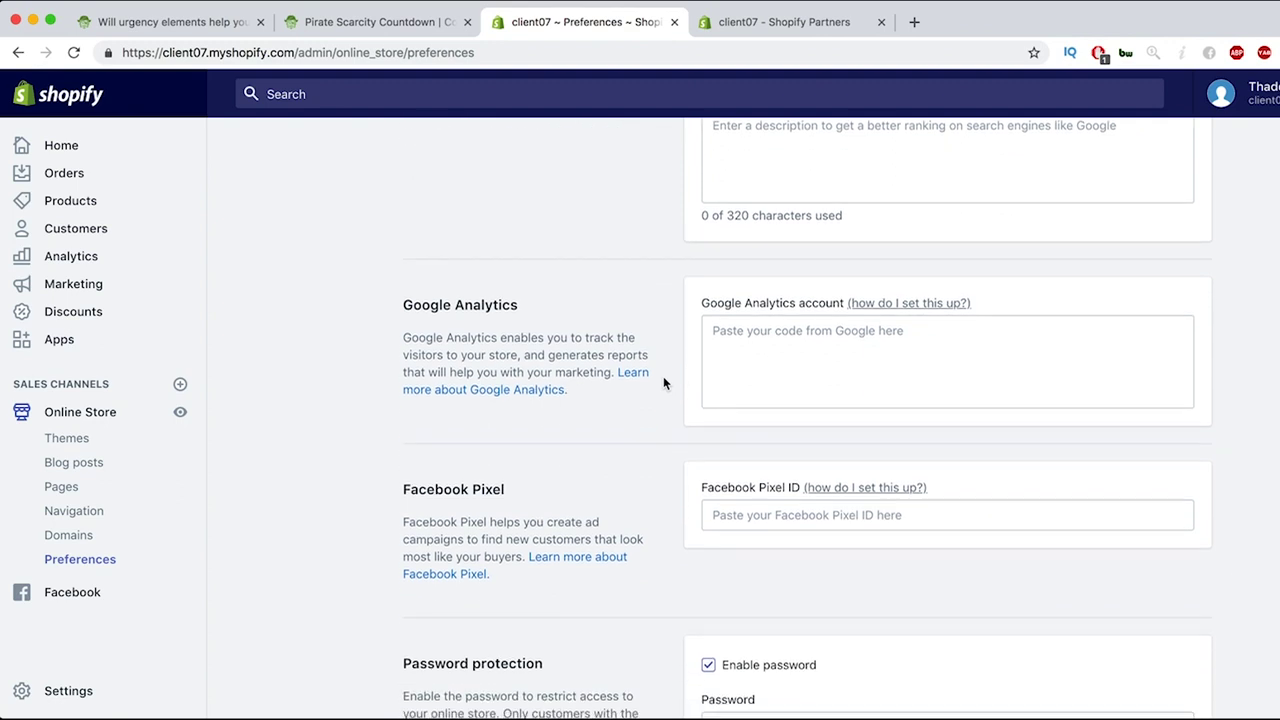
{"action": "left_click", "coordinate": [788, 344]}
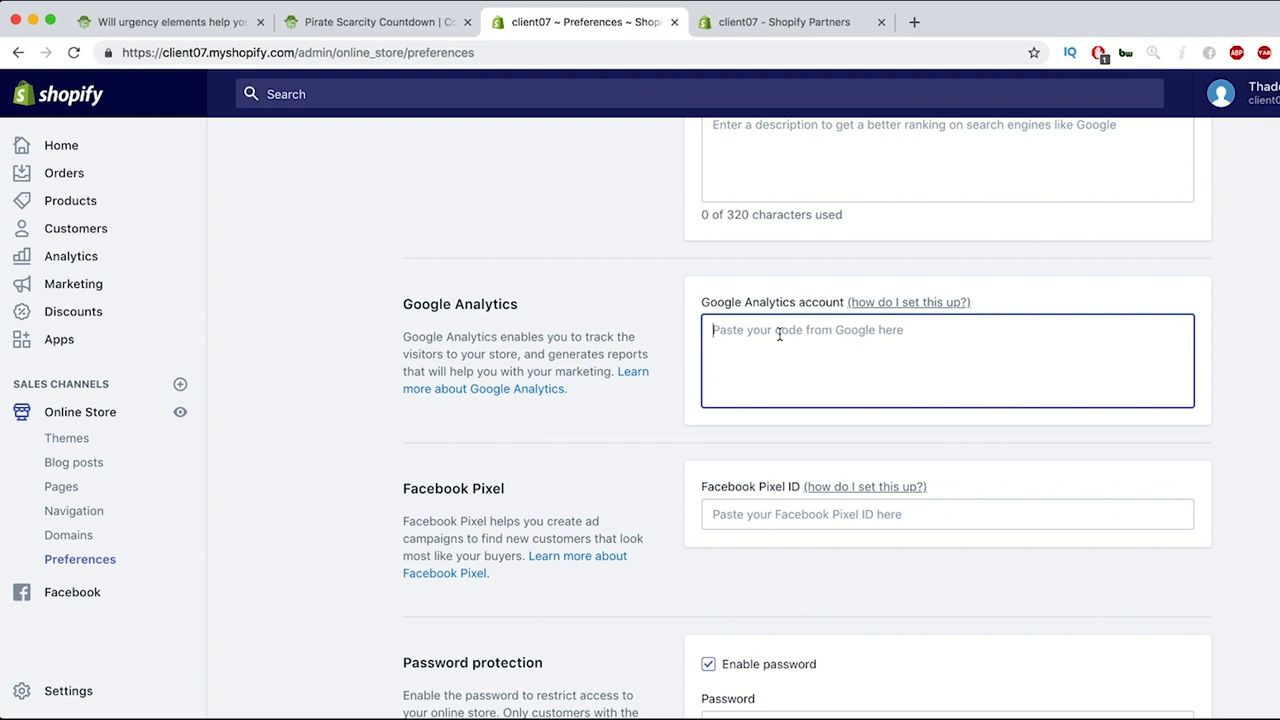
{"action": "left_click", "coordinate": [786, 428]}
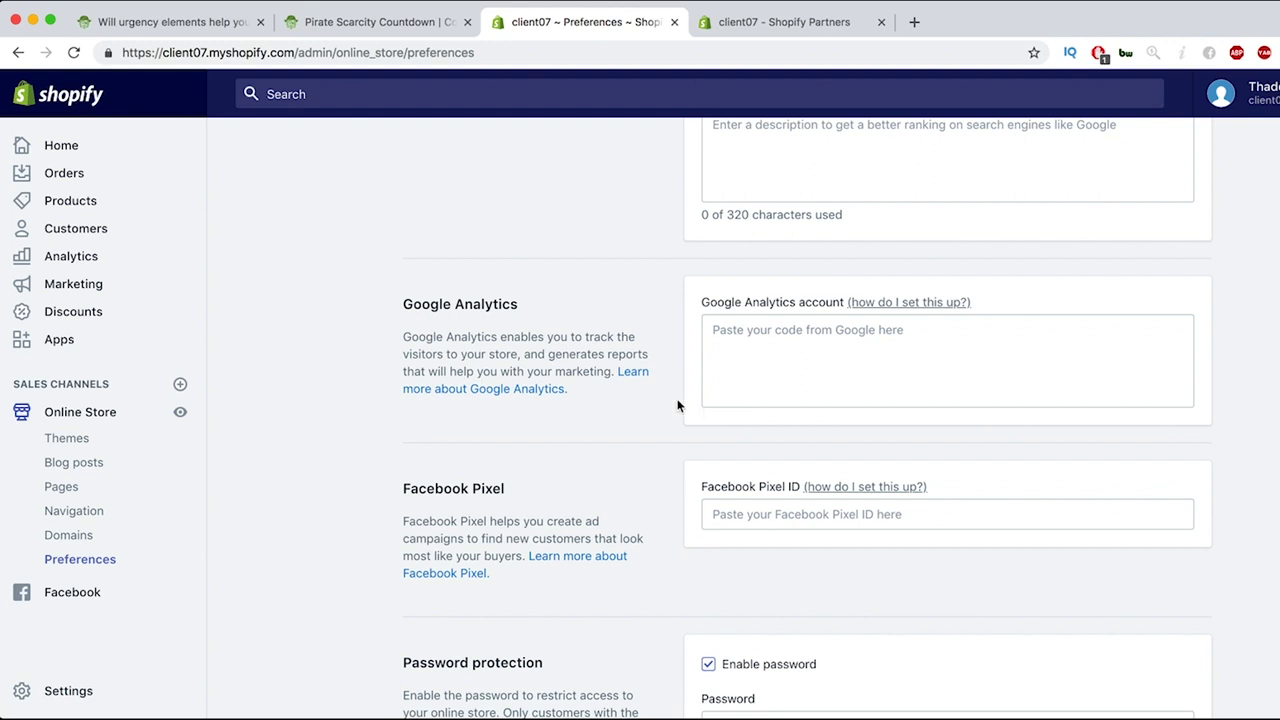
{"action": "left_click", "coordinate": [760, 336]}
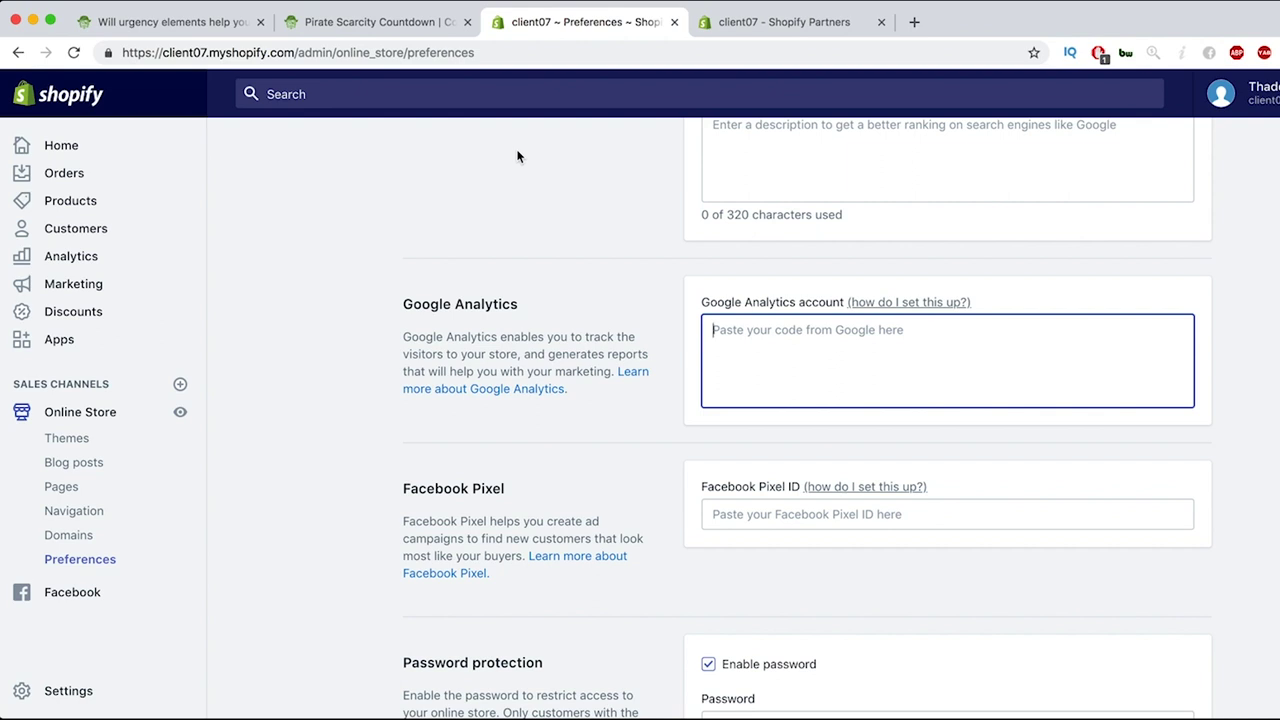
{"action": "left_click", "coordinate": [340, 19]}
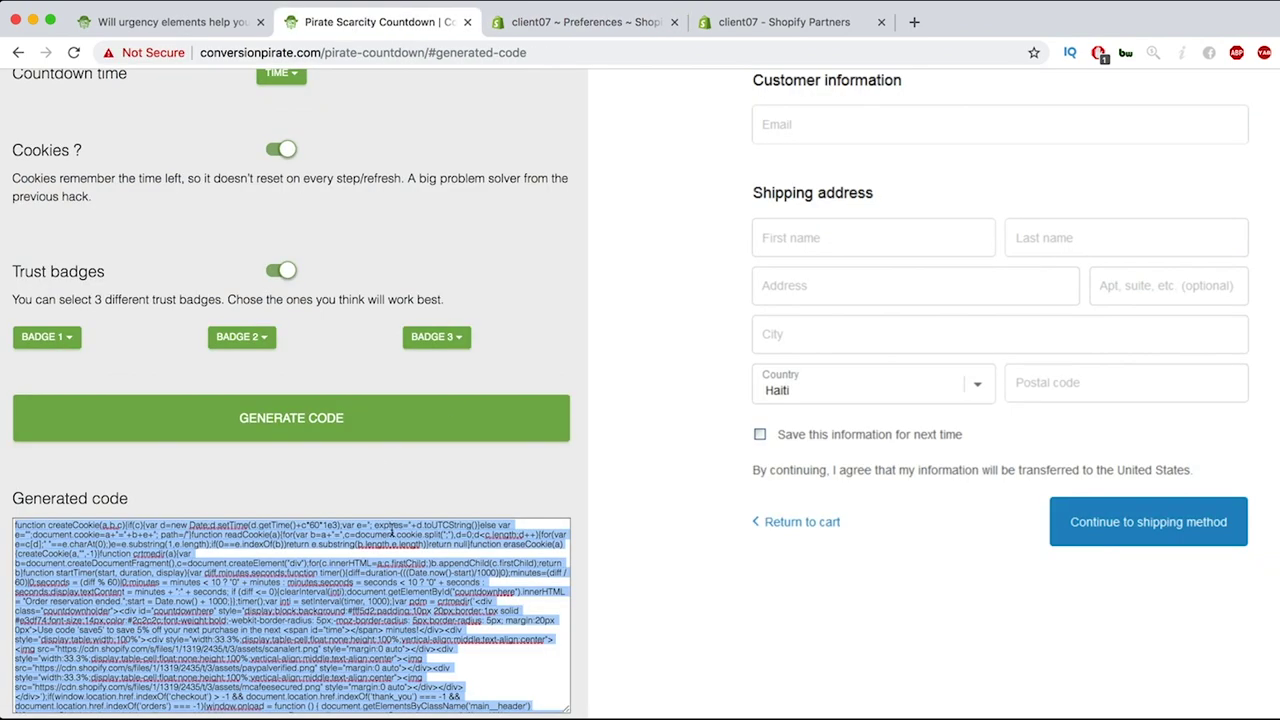
Scroll back up the configurator to its settings and the save5 checkout preview
{"action": "scroll", "coordinate": [843, 400], "scroll_direction": "up", "scroll_amount": 5}
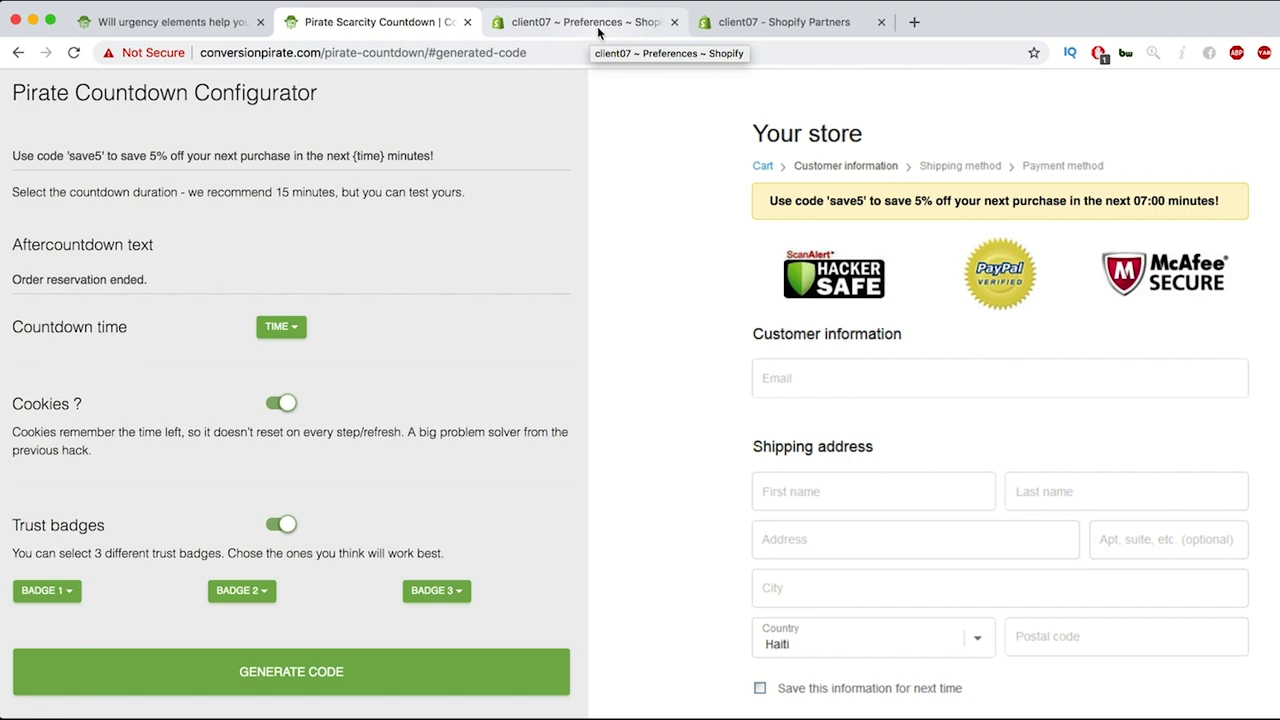
Switch between the Preferences and Shopify Partners tabs, ending on the client07 store page
{"action": "left_click", "coordinate": [597, 26]}
{"action": "left_click", "coordinate": [766, 21]}
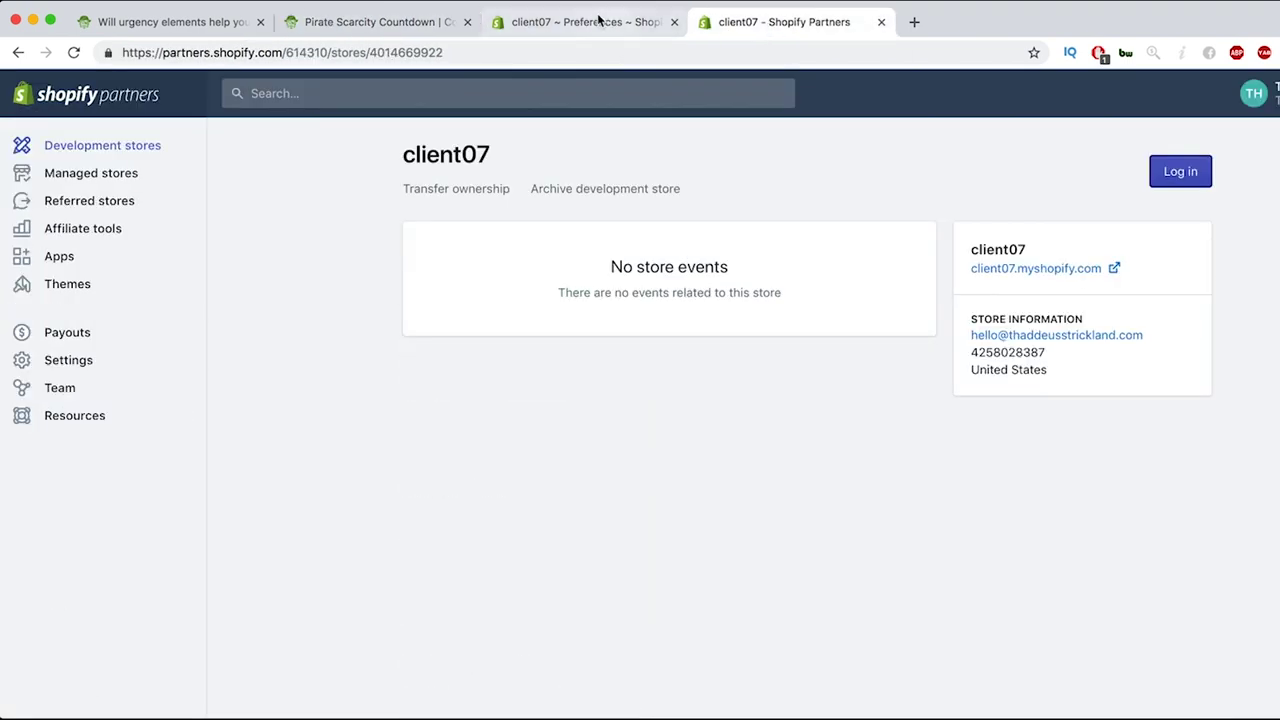
{"action": "left_click", "coordinate": [595, 21]}
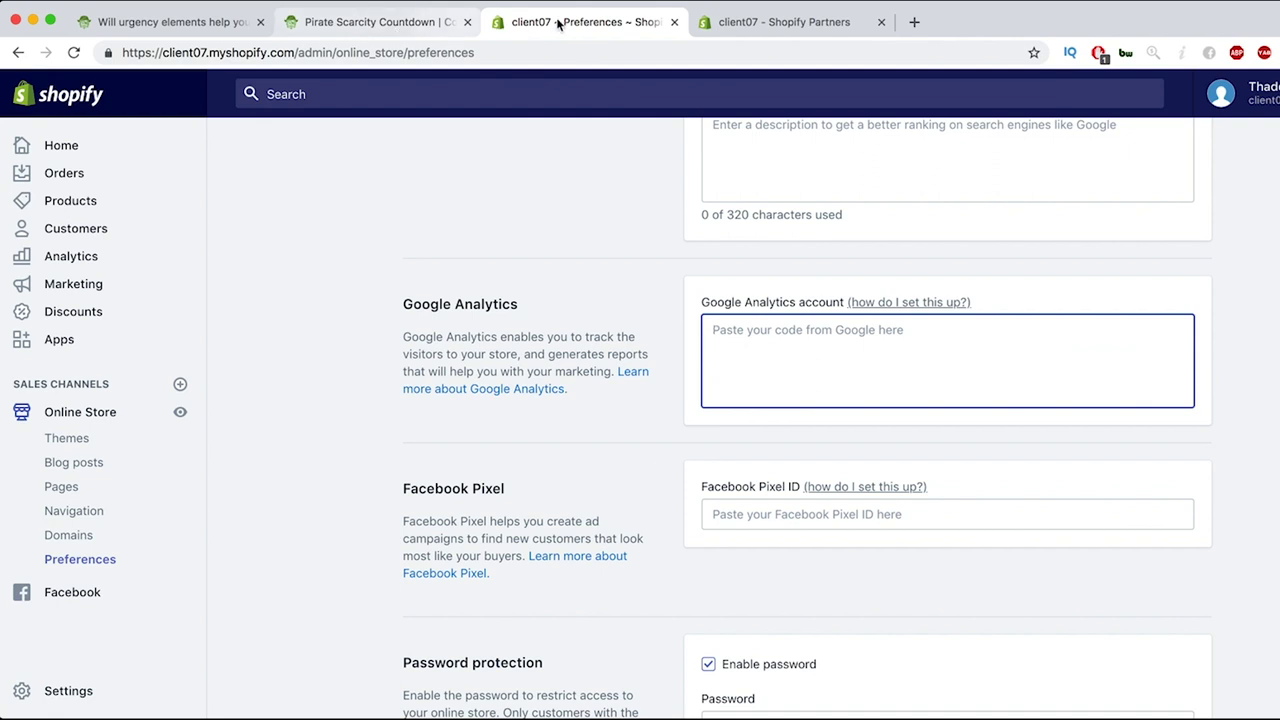
{"action": "left_click", "coordinate": [785, 21]}
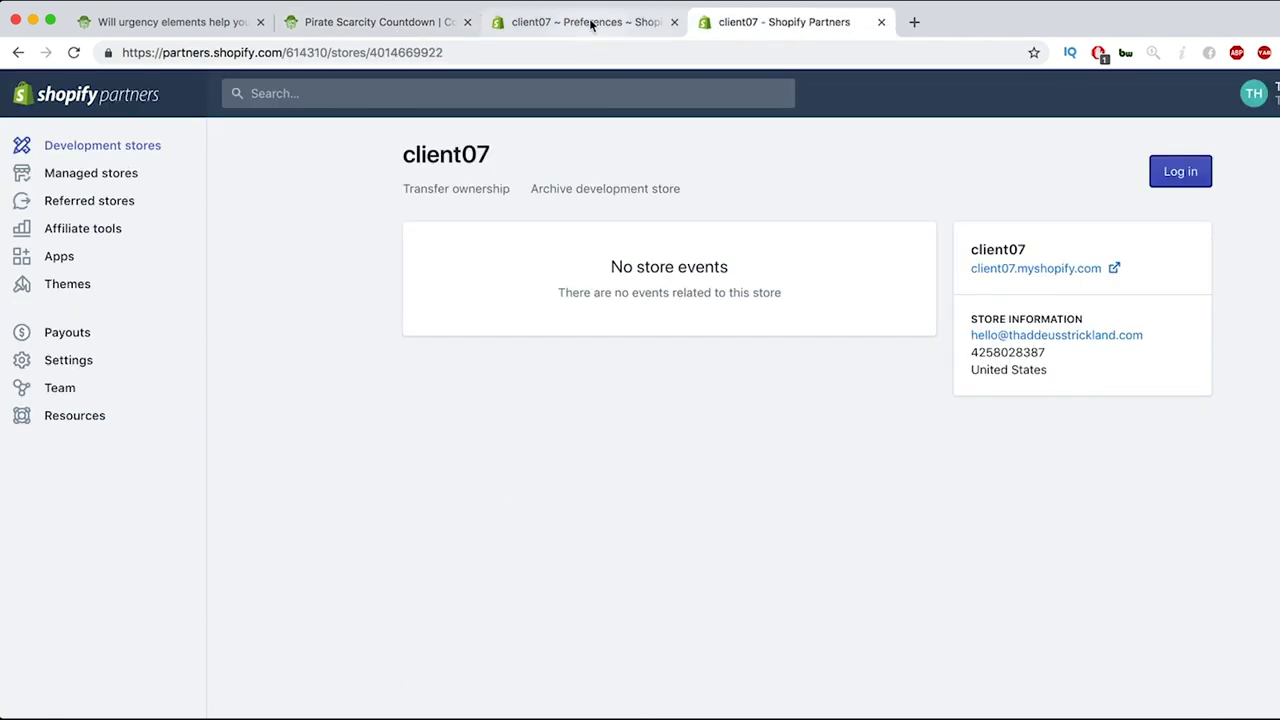